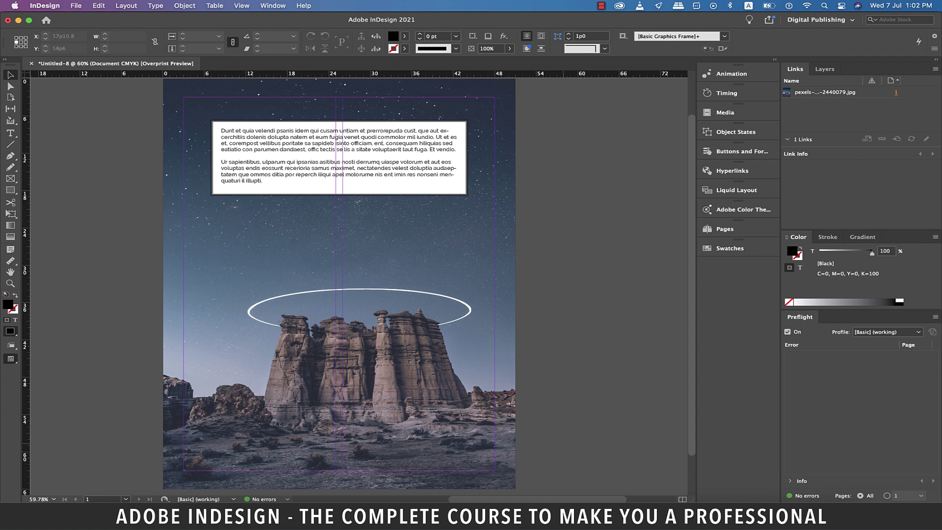
Select the background photo frame and show the Separations Preview panel with the CMYK plates
left_click(339, 284)
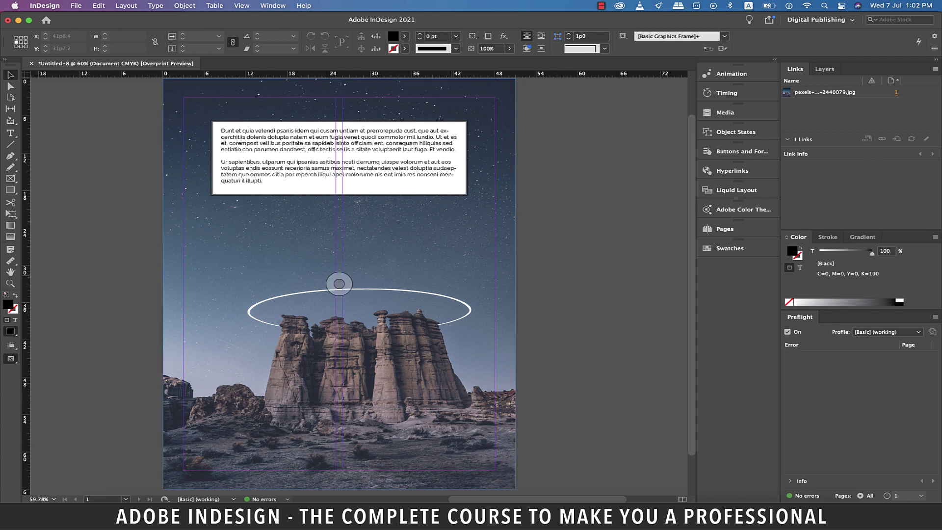
left_click(339, 283)
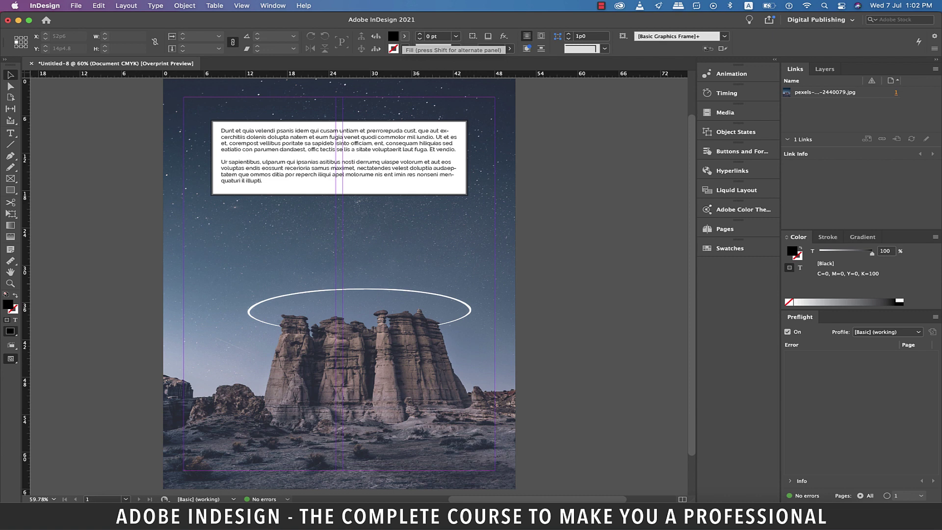
left_click(273, 6)
mouse_move(294, 190)
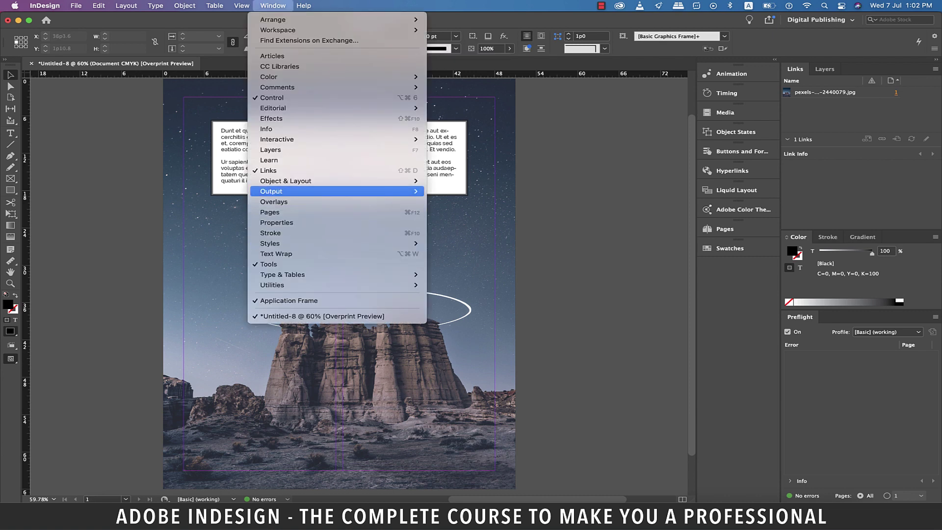
left_click(469, 222)
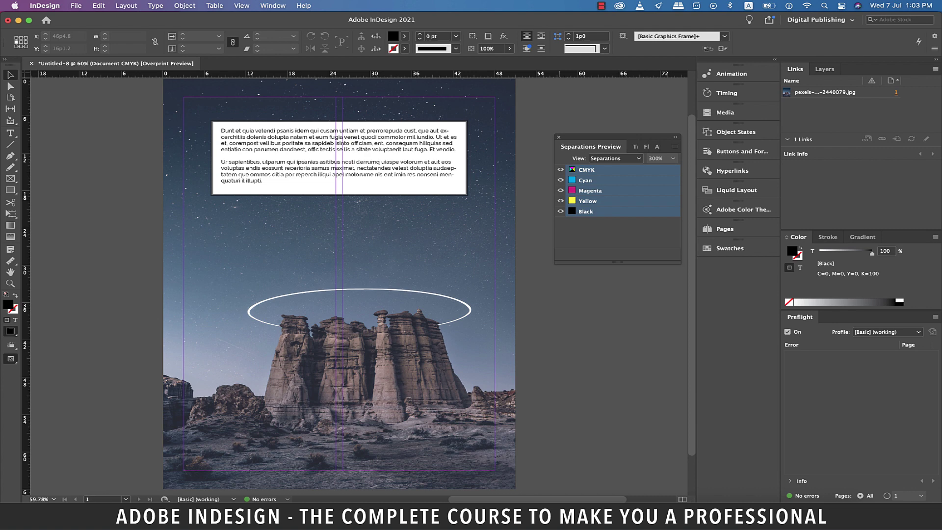
Preview the black, yellow, magenta and cyan plates one at a time, ending with black hidden
left_click(561, 190)
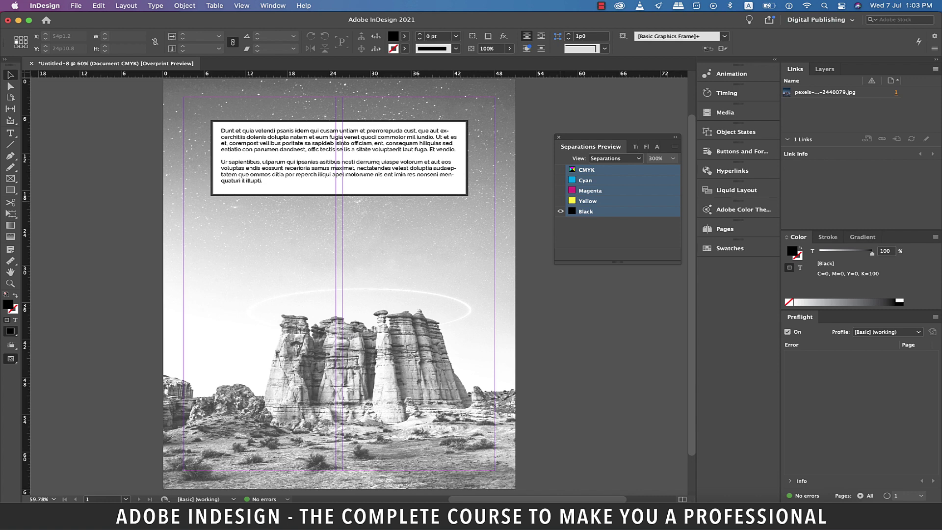
left_click(560, 201)
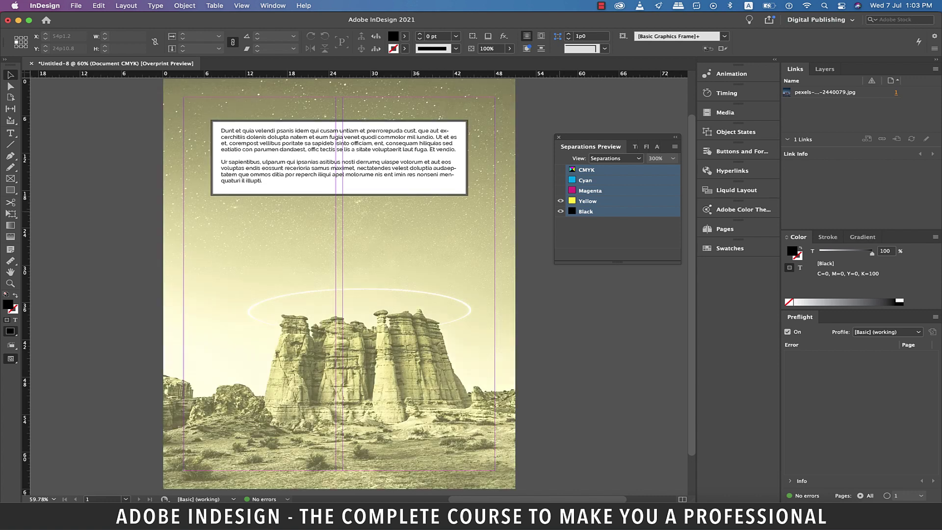
left_click(561, 211)
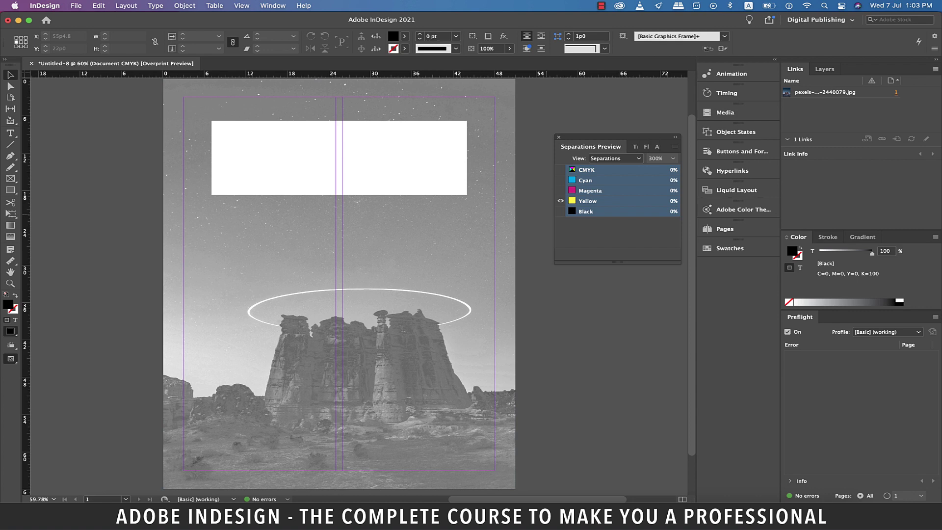
left_click(561, 190)
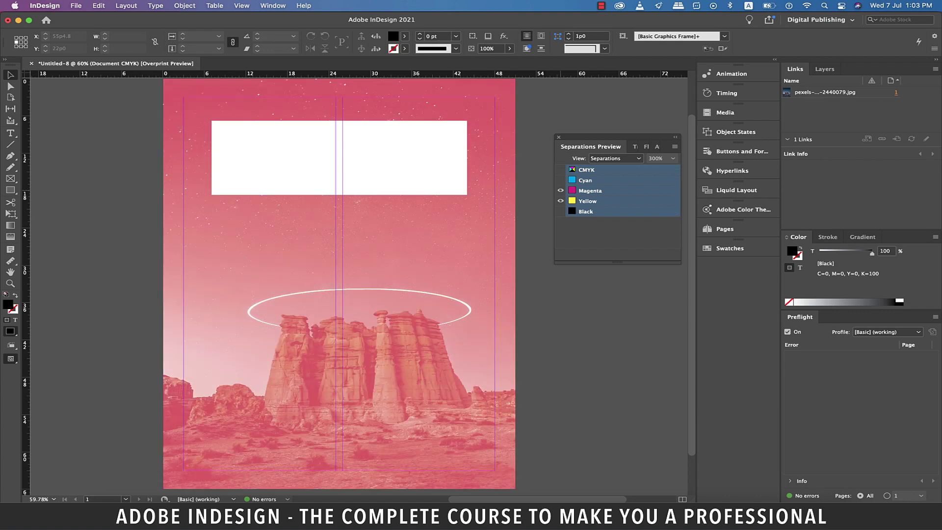
left_click(561, 201)
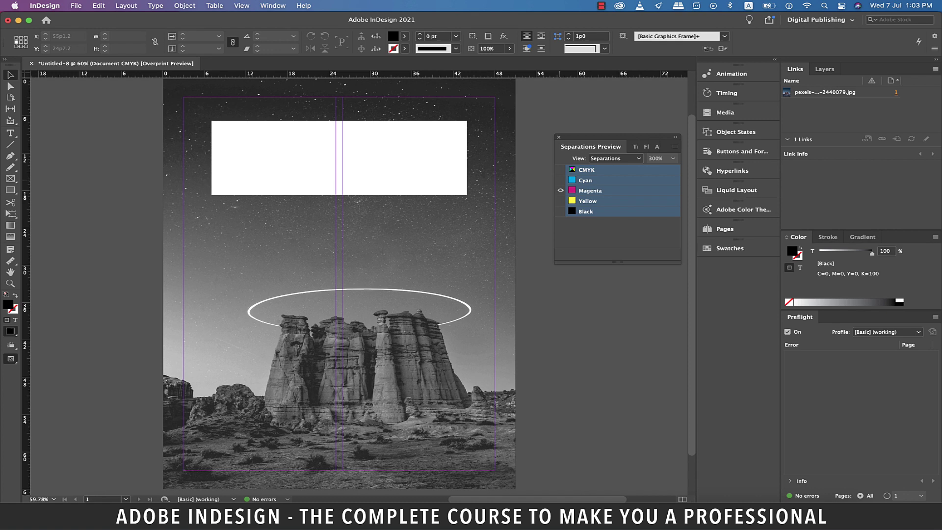
left_click(561, 180)
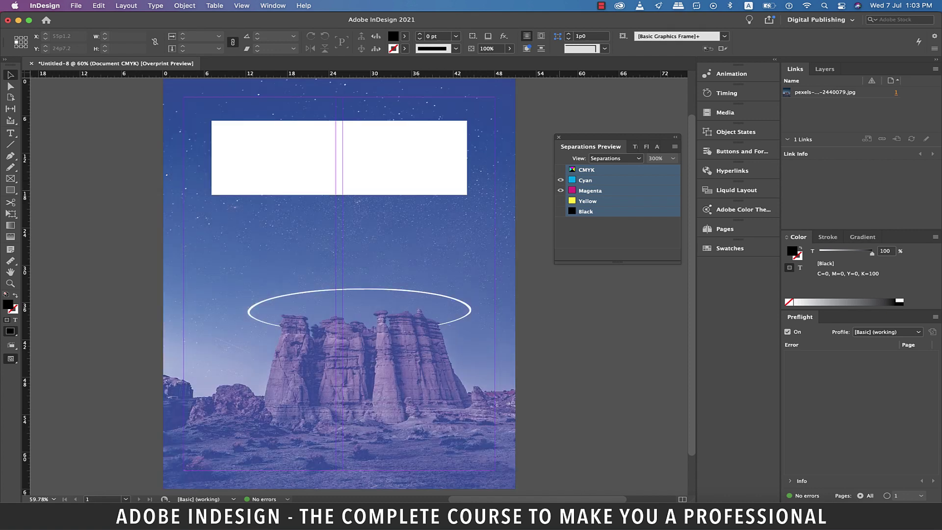
left_click(560, 190)
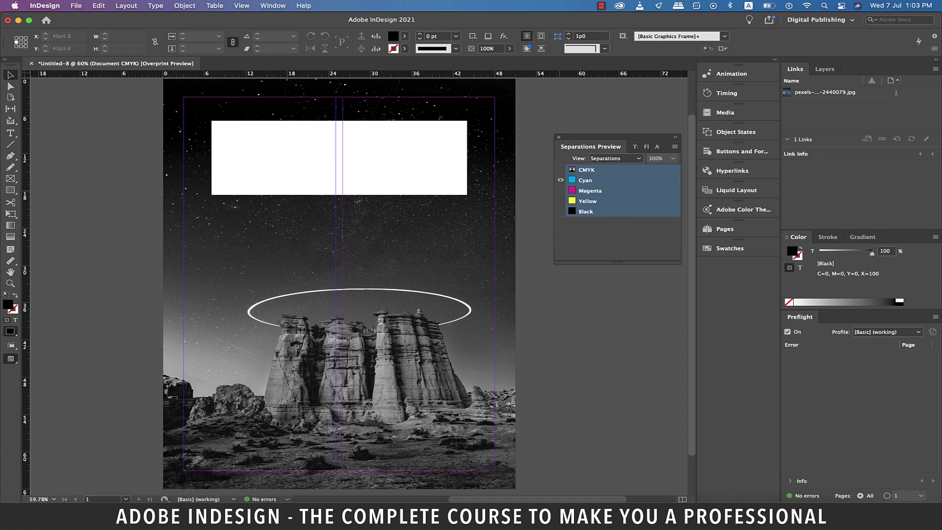
left_click(561, 190)
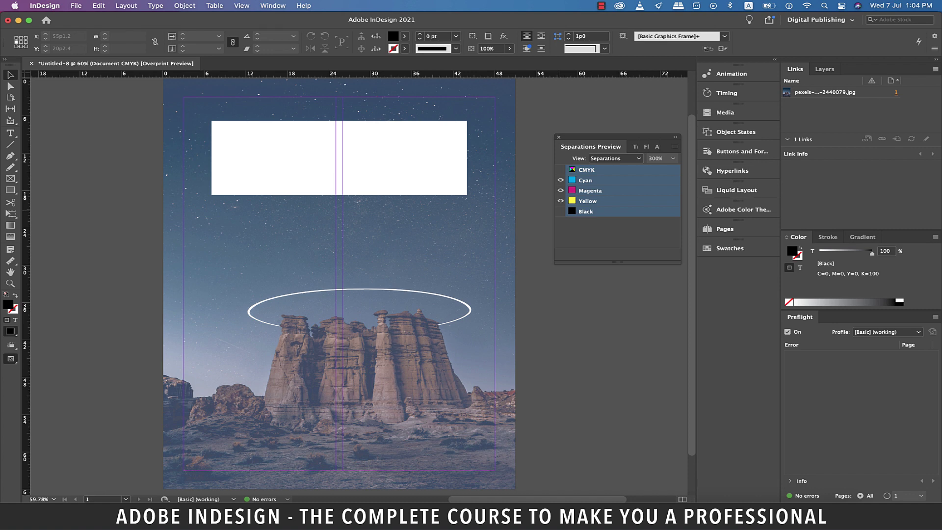
Restore all inks and draw a full-width bottom rectangle filled with C=100 M=90 Y=10 K=0
left_click(560, 211)
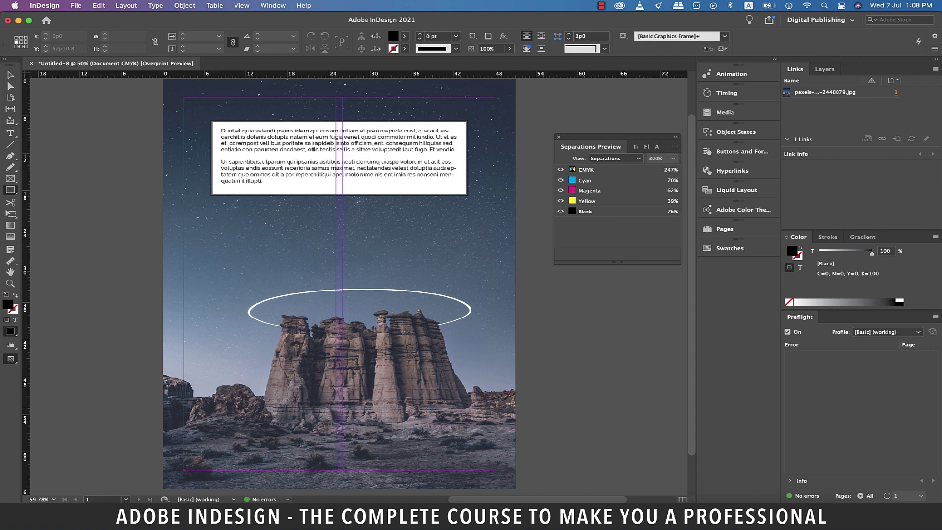
scroll(339, 284, "down", 3)
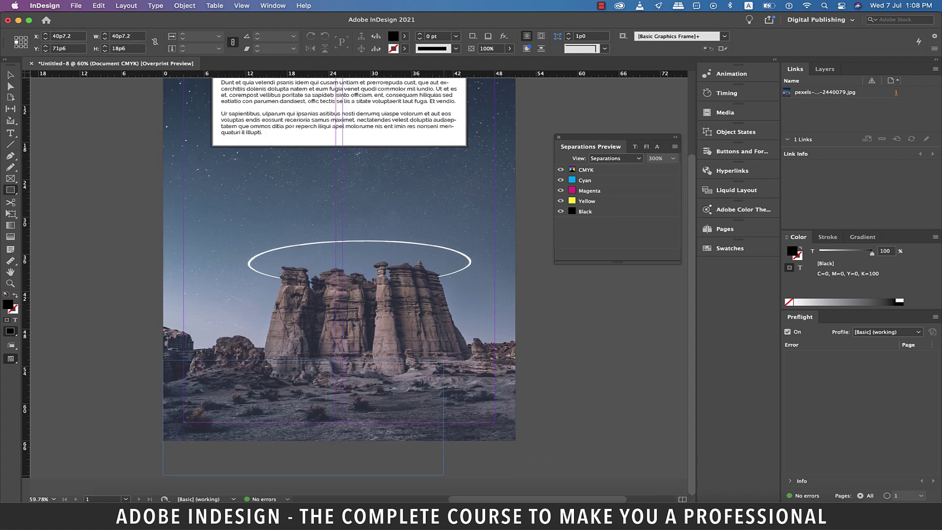
left_click_drag(479, 435, 515, 444)
scroll(515, 444, "up", 3)
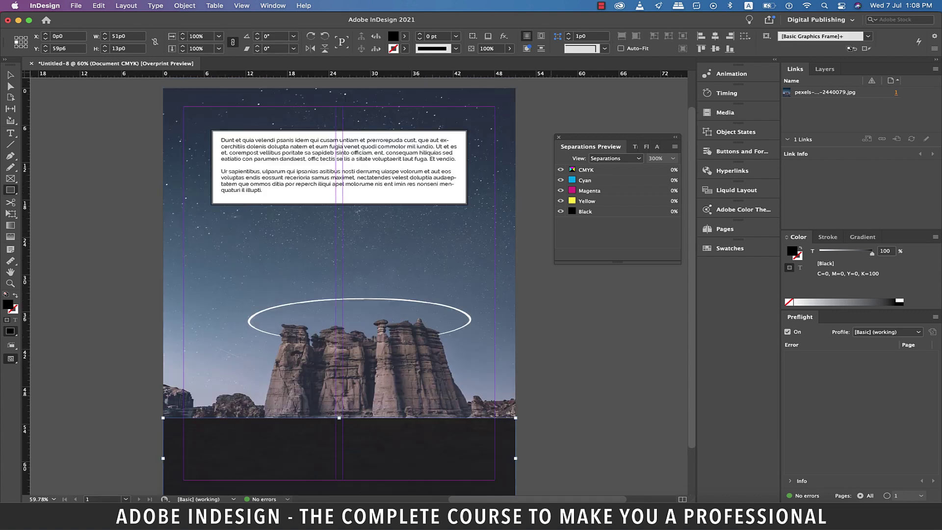
scroll(515, 444, "up", 3)
scroll(344, 284, "down", 6)
left_click(405, 35)
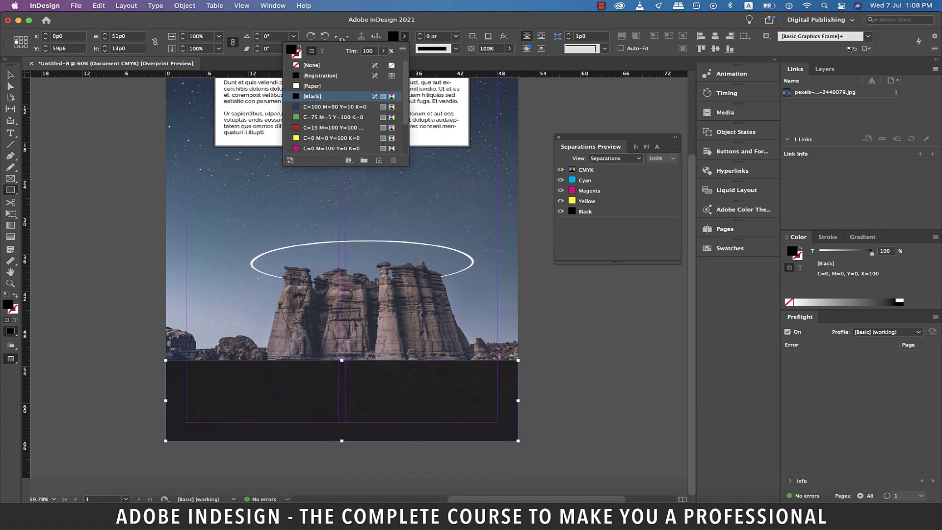
left_click(346, 107)
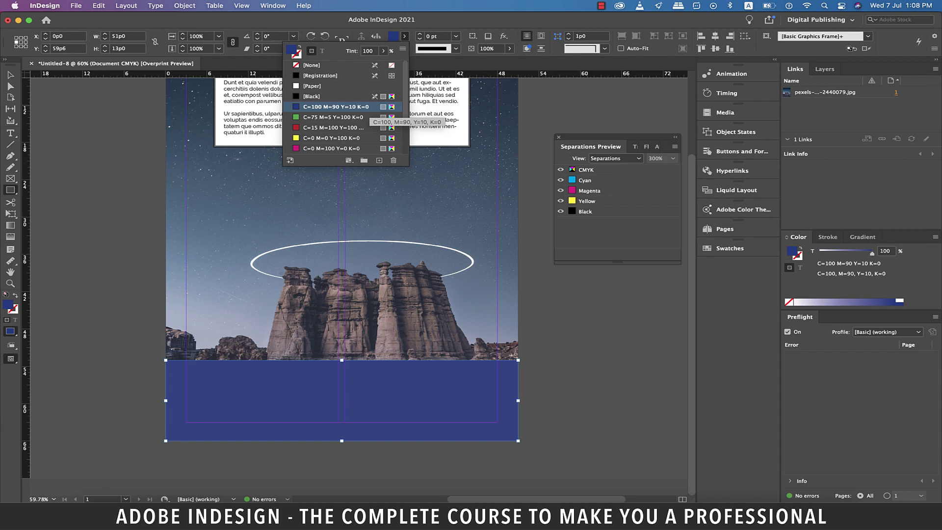
Convert the blue swatch to spot colour PANTONE 8484 C from the PANTONE+ Metallic Coated library
right_click(385, 110)
left_click(418, 163)
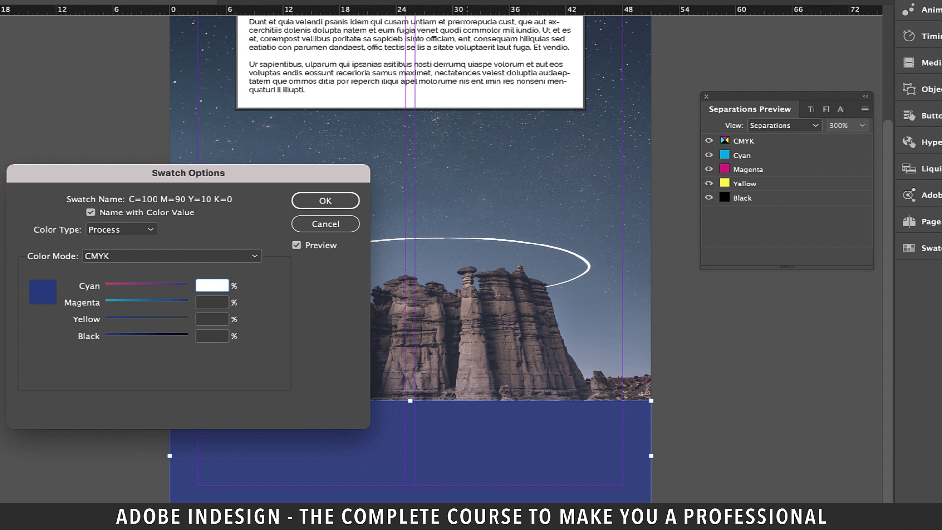
left_click(127, 233)
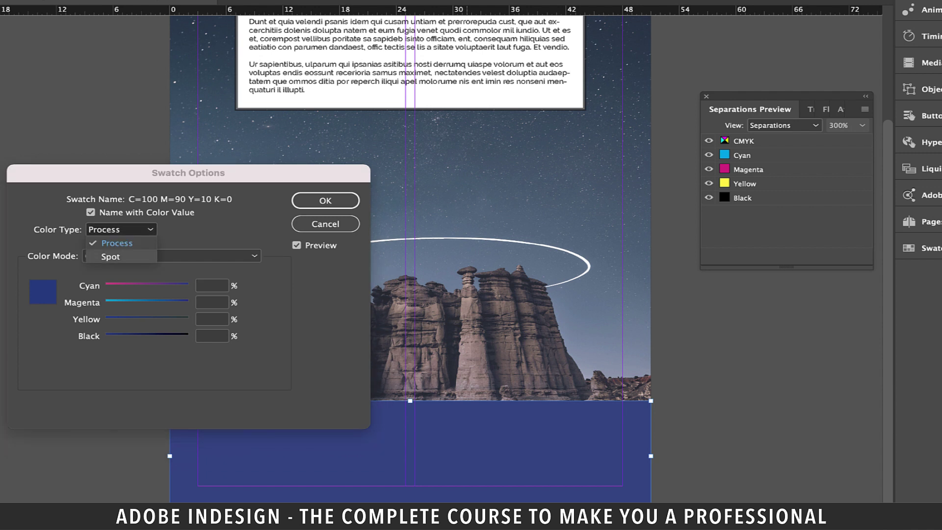
left_click(110, 257)
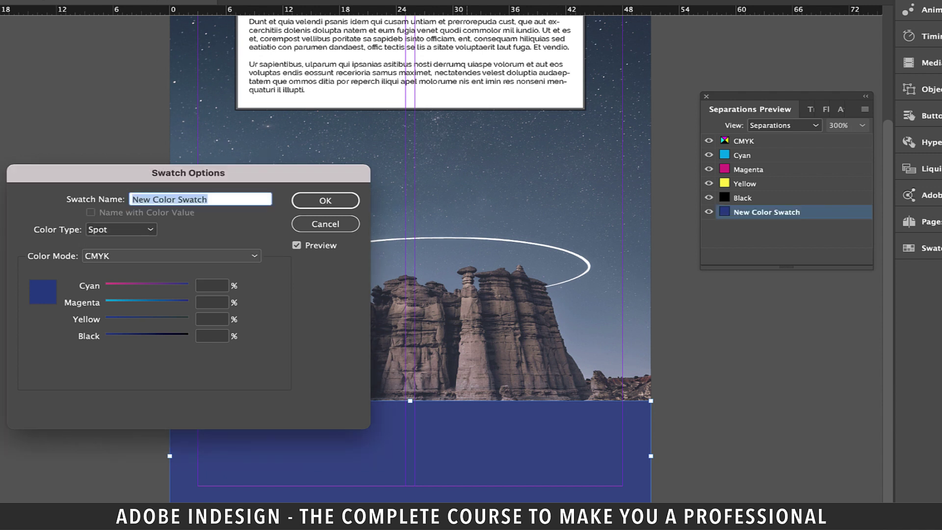
left_click(172, 255)
scroll(147, 394, "down", 3)
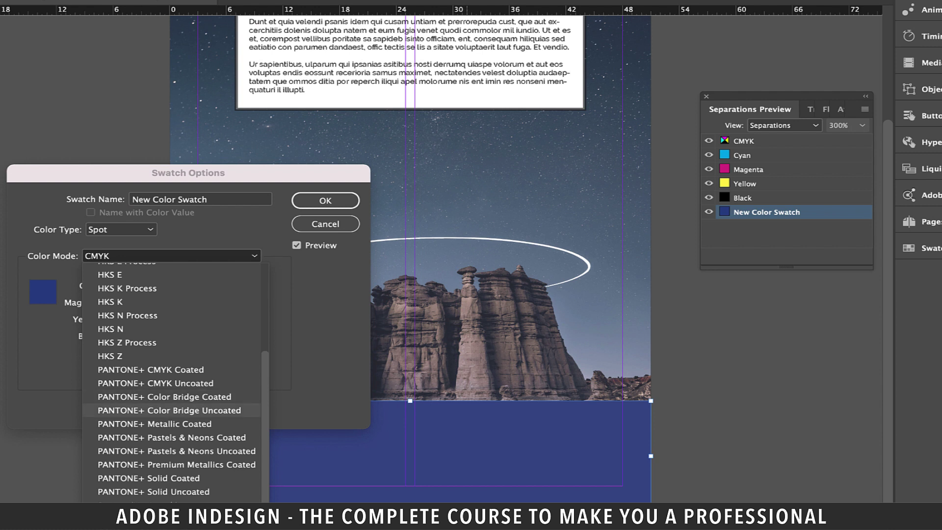
left_click(155, 423)
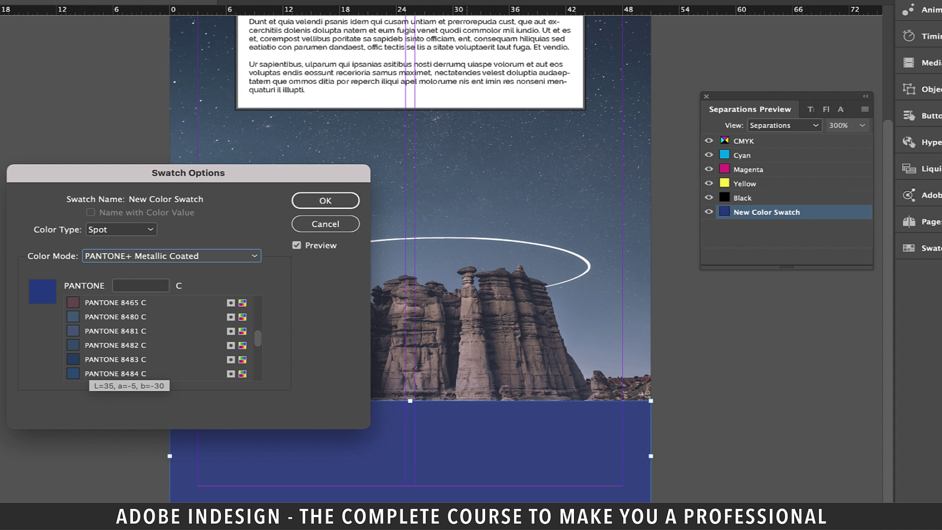
left_click(115, 373)
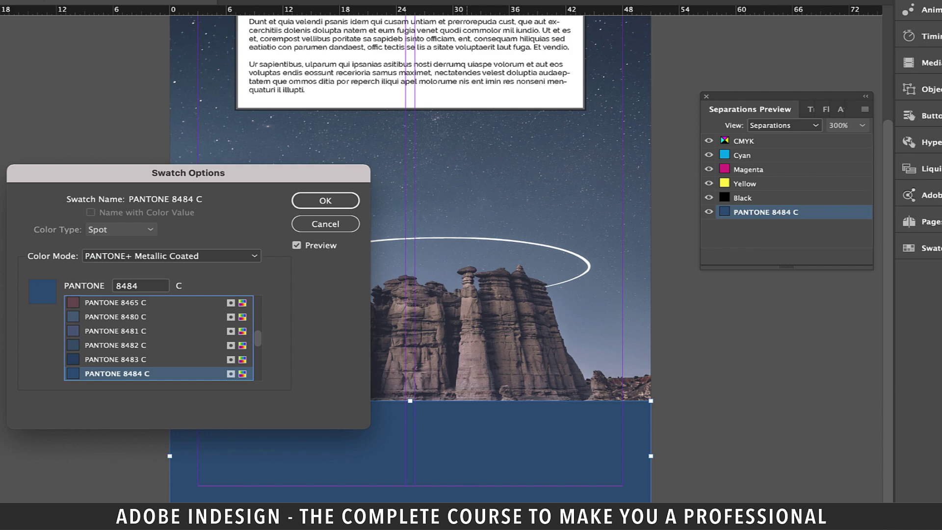
left_click(325, 200)
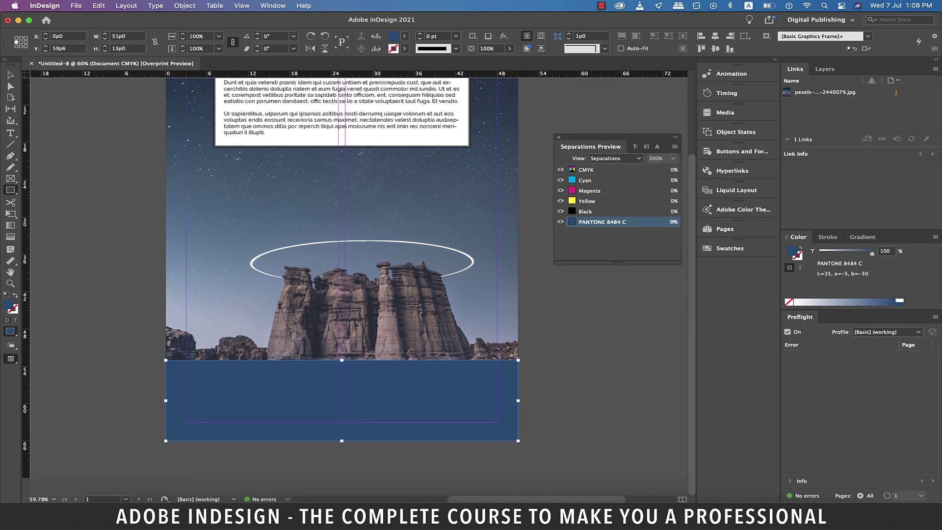
Shorten the blue band at the poster's bottom by dragging its top edge down, then deselect
key("v")
key("ctrl+shift+a")
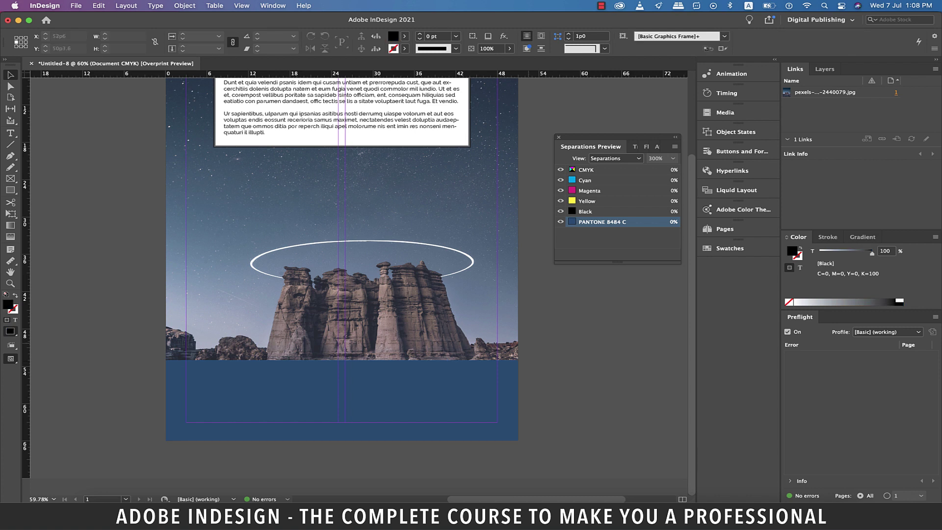
left_click(343, 400)
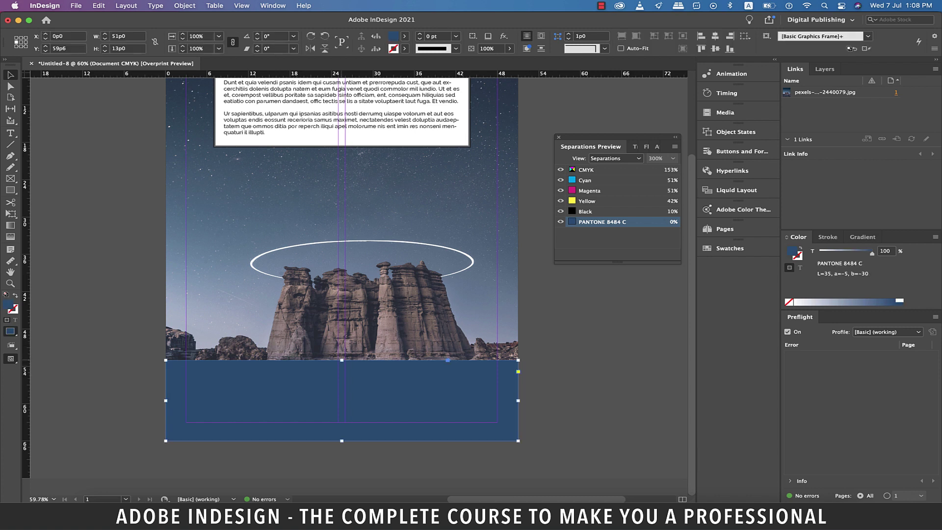
left_click_drag(342, 360, 342, 388)
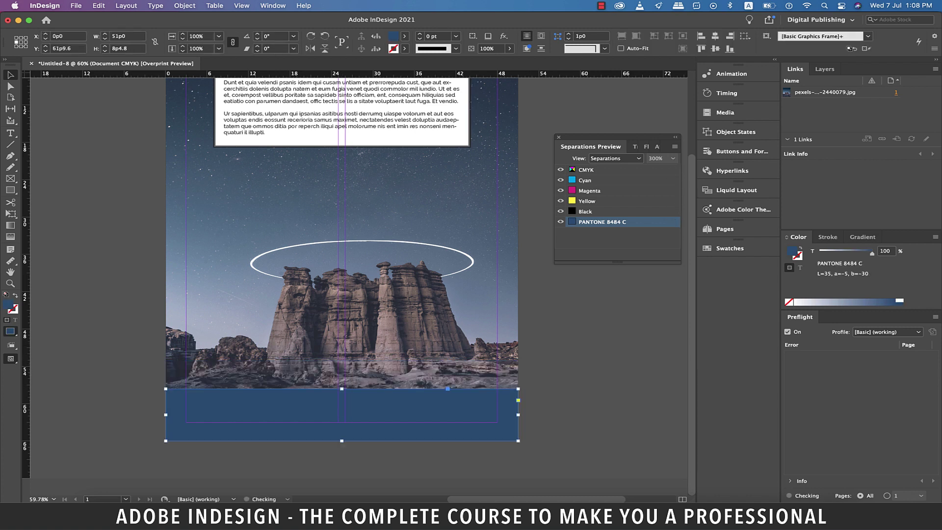
key("super+shift+a")
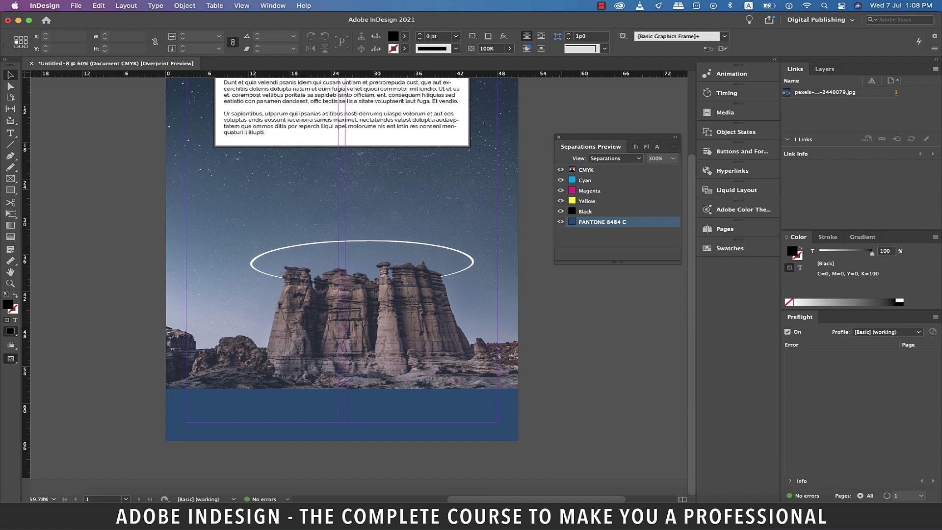
Hide the magenta, yellow and black plates so only cyan shows
left_click(560, 191)
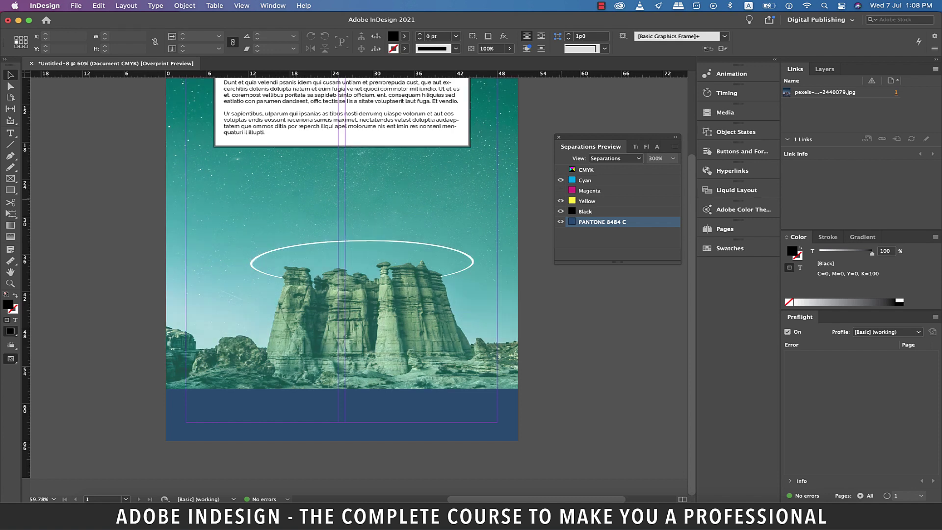
left_click(561, 201)
left_click(560, 211)
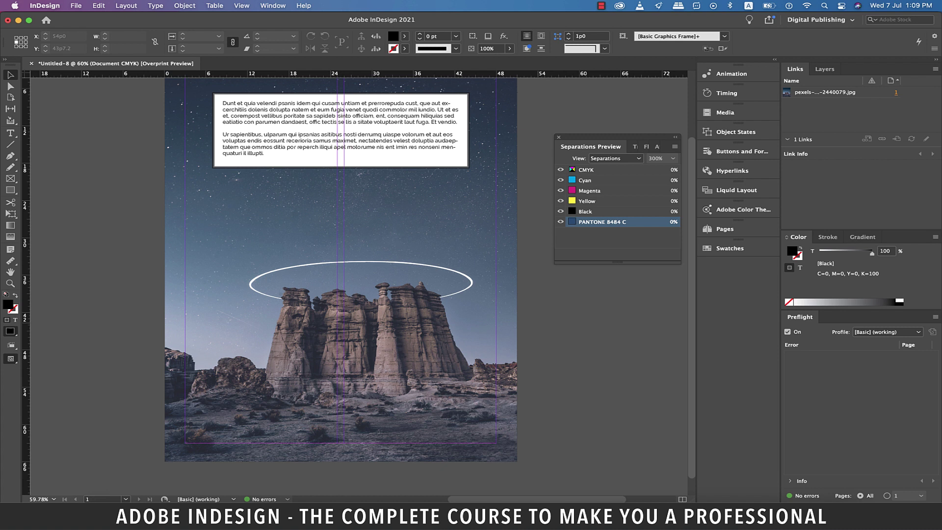
Scroll the poster view upward to check the page with all inks shown
scroll(341, 270, "up", 1)
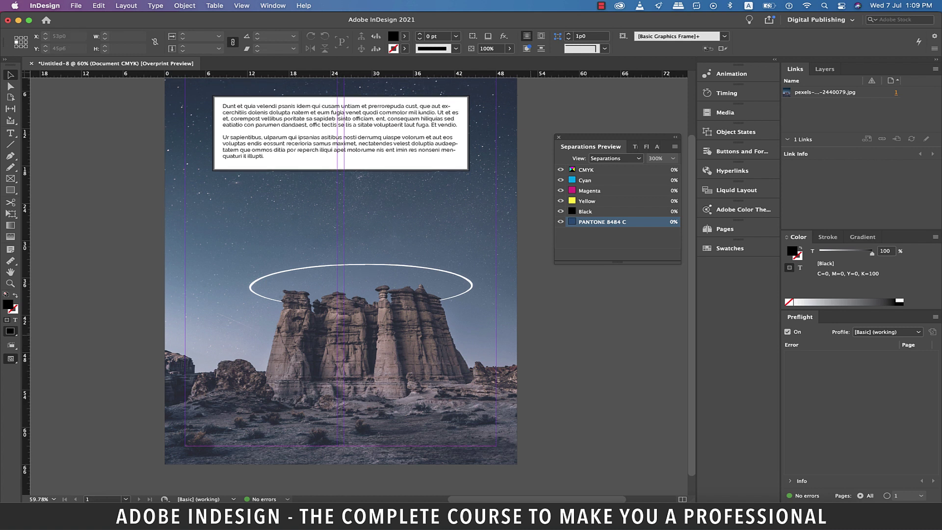
scroll(341, 275, "up", 3)
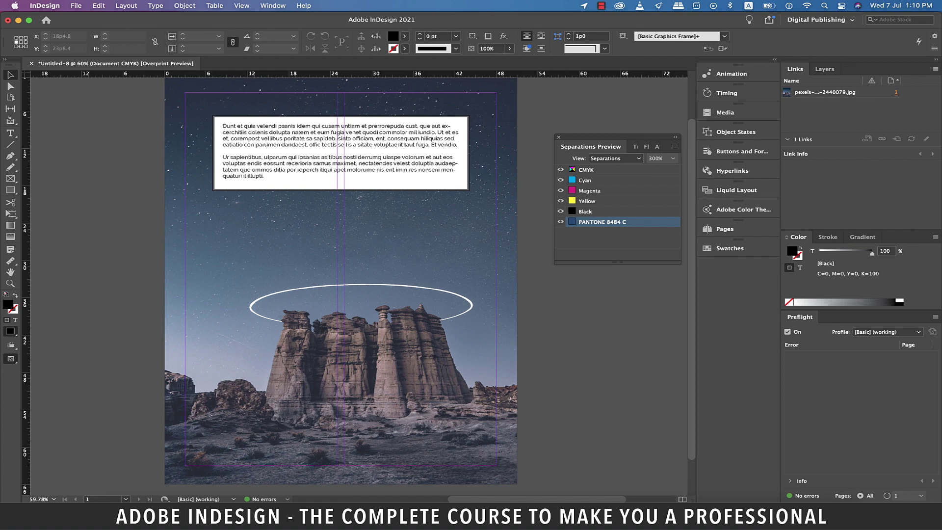
Start packaging the poster from File > Package, saving the document as Export
left_click(77, 6)
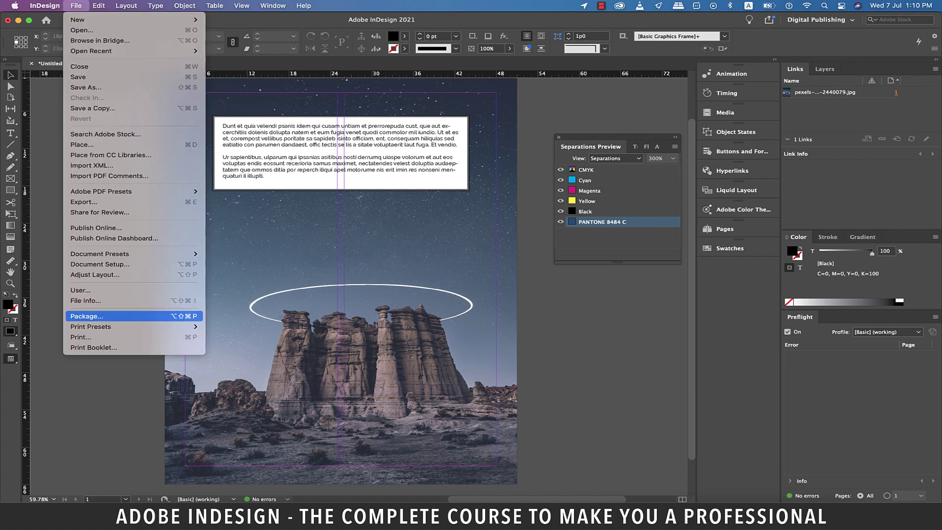
left_click(87, 316)
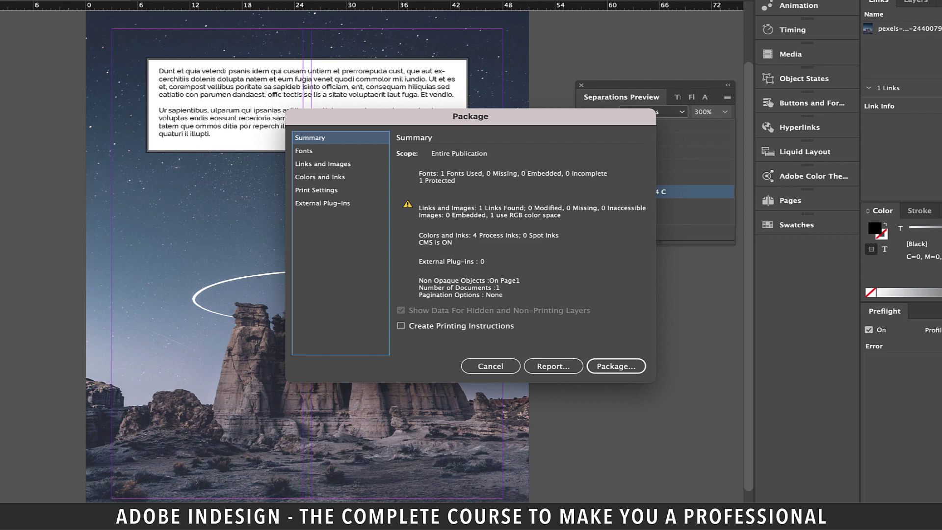
left_click(616, 366)
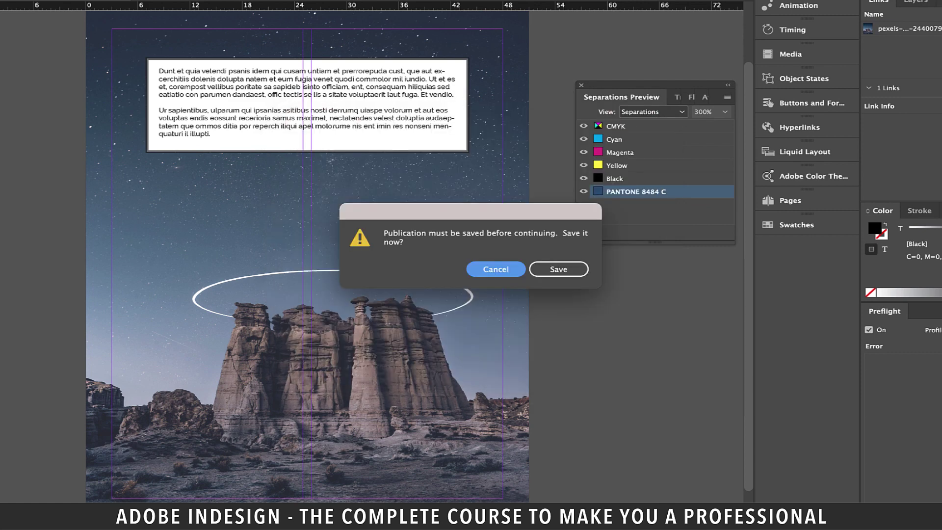
key("space")
type("Export")
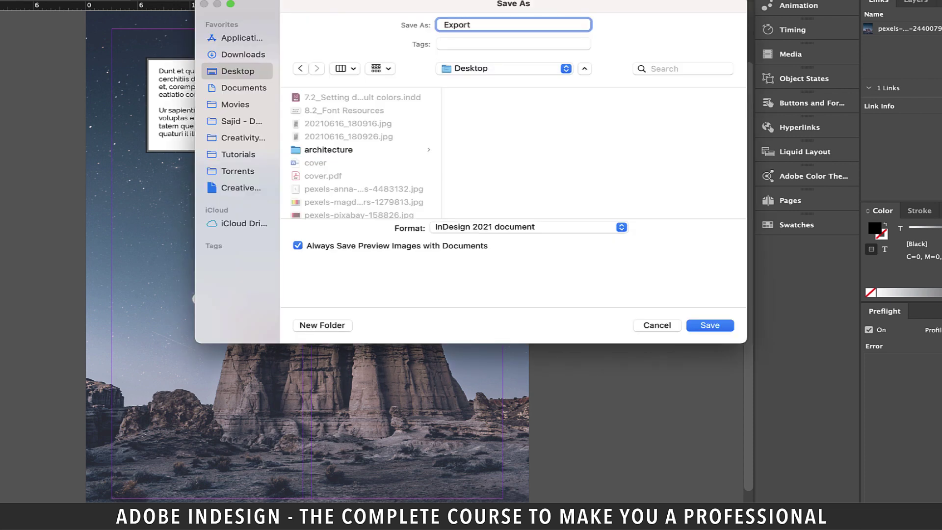
key("Return")
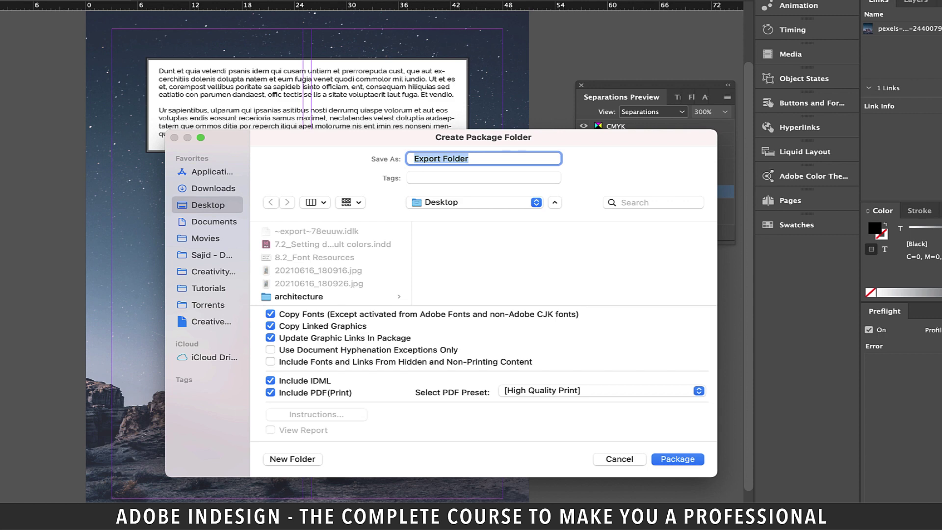
Create the Export Folder package and accept the font-copying notice
key("Return")
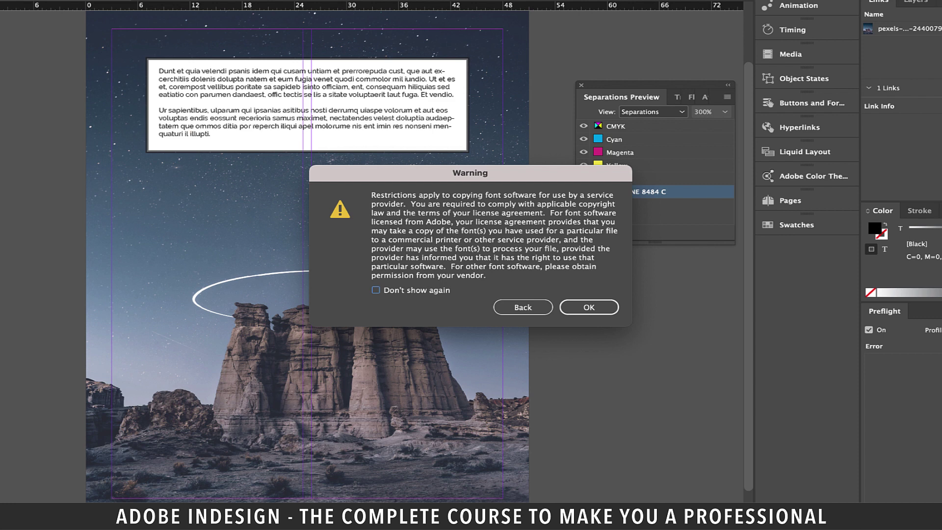
key("Return")
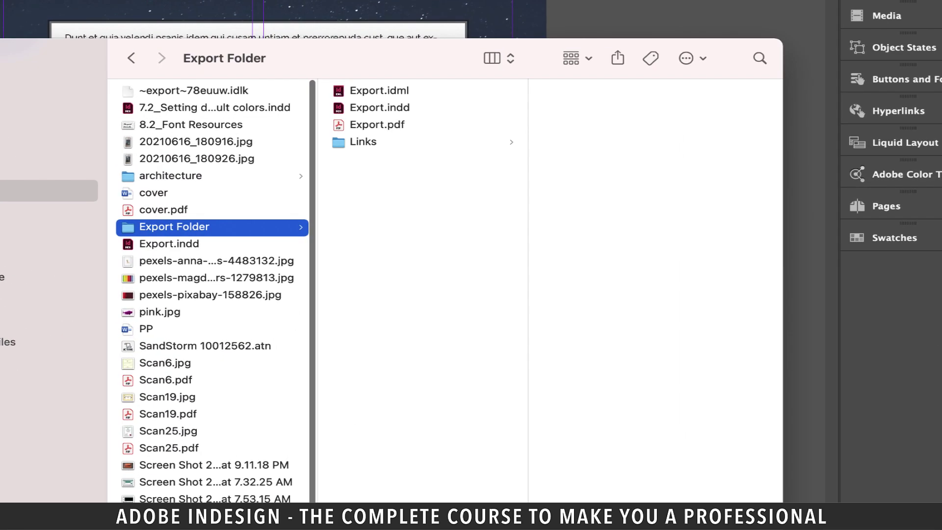
Review the Links folder, print PDF and IDML in Export Folder, then compress it to a zip
key("Right")
key("Down")
key("Down")
key("Down")
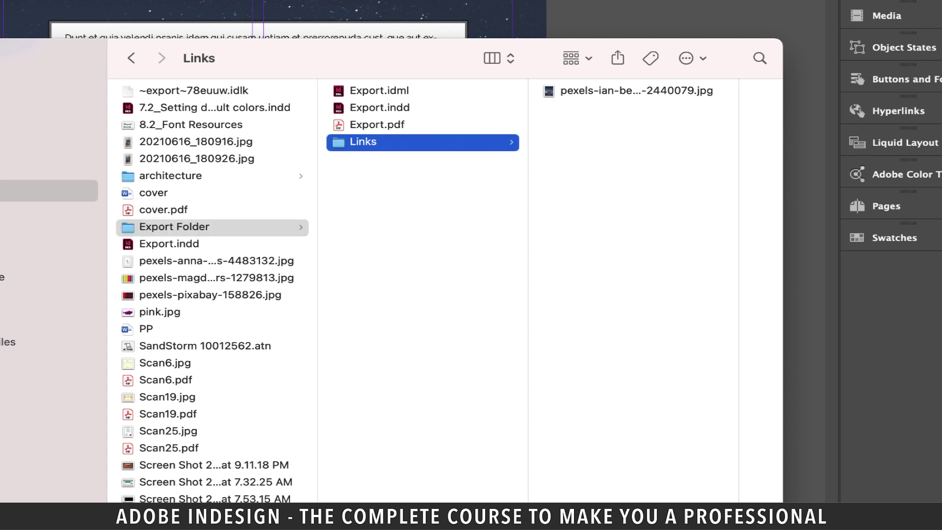
key("Right")
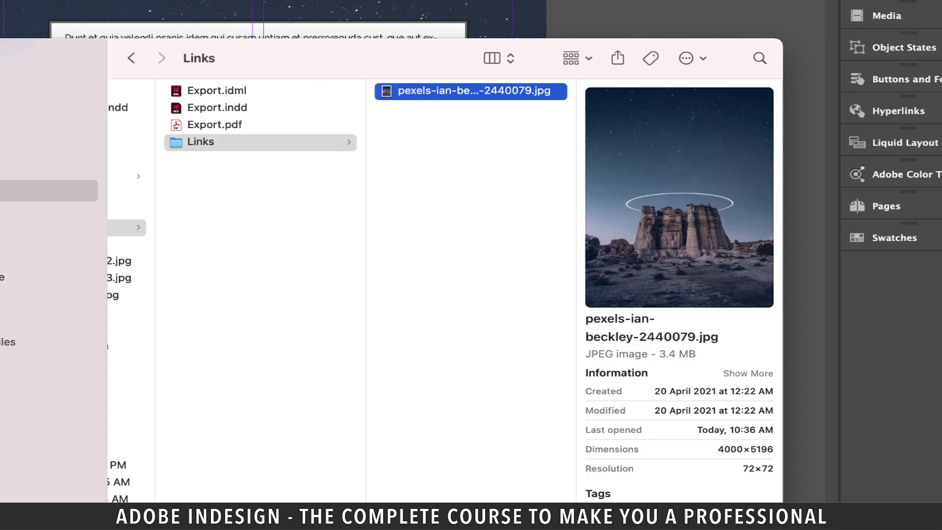
key("Left")
key("Up")
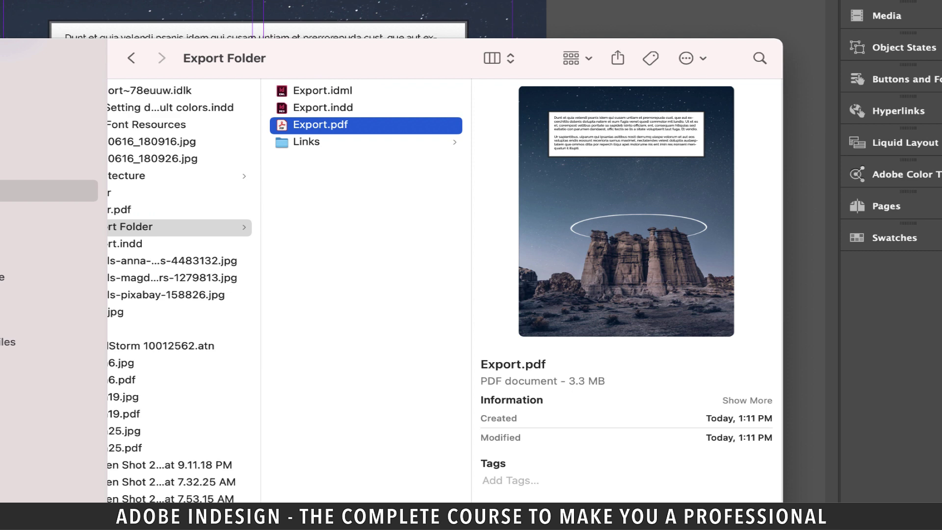
key("Up")
key("Up")
right_click(172, 226)
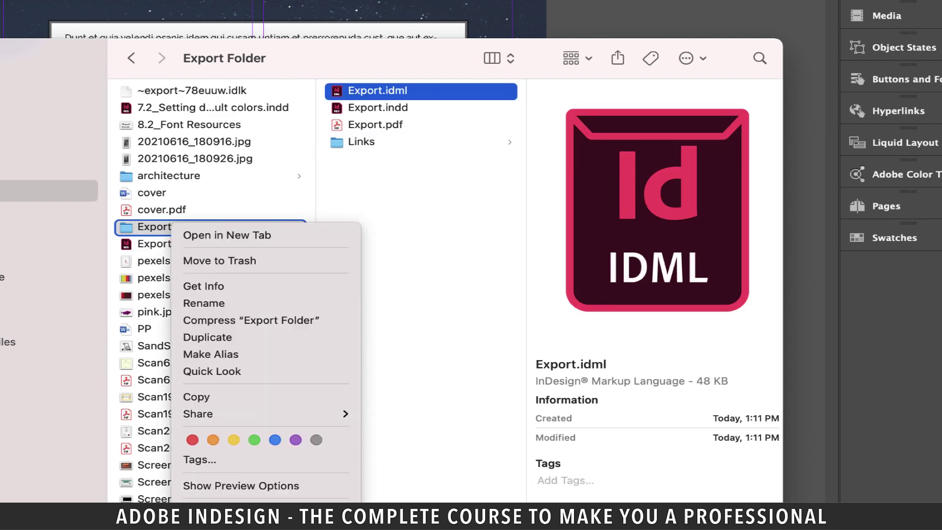
left_click(251, 320)
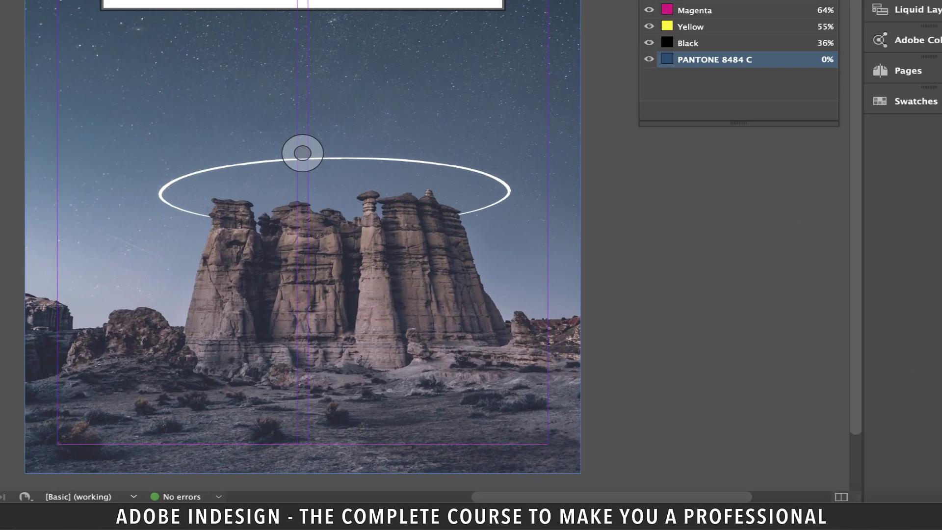
Create a new preflight profile named 'Indesign Print'
left_click(287, 499)
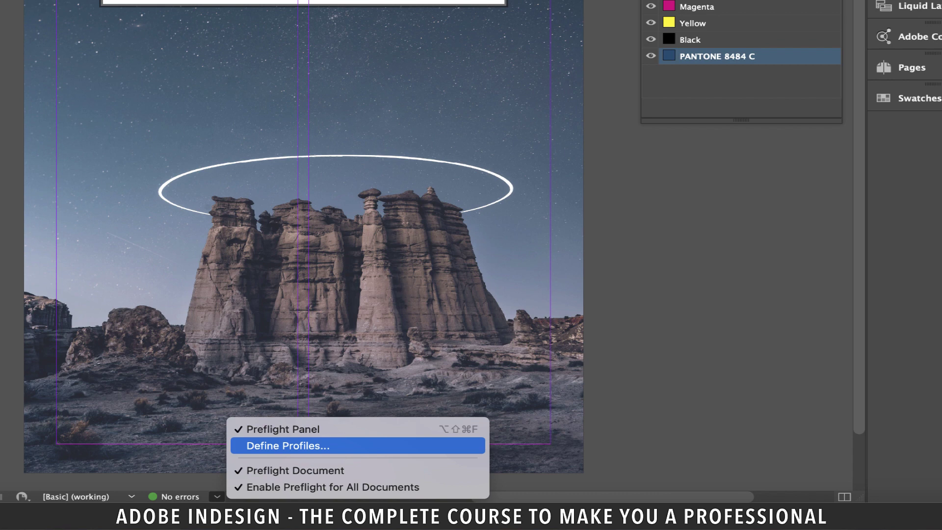
left_click(288, 445)
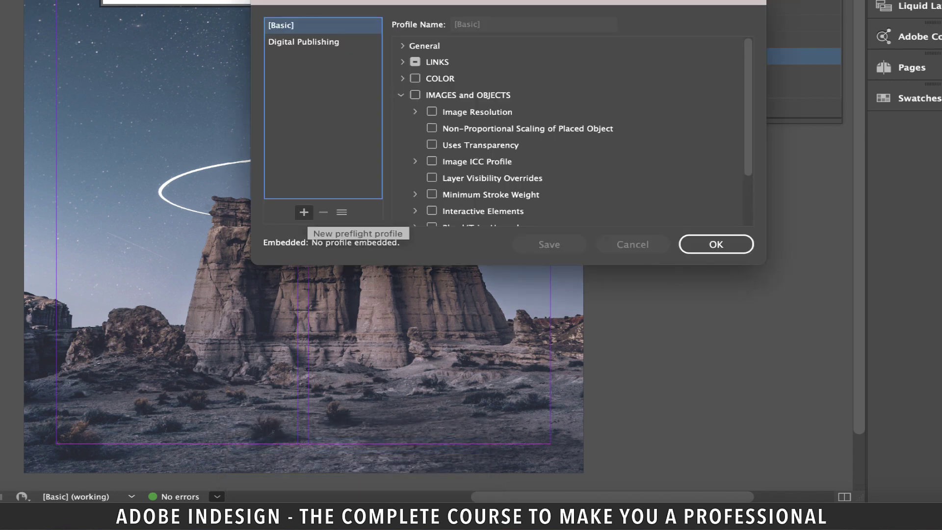
left_click(304, 212)
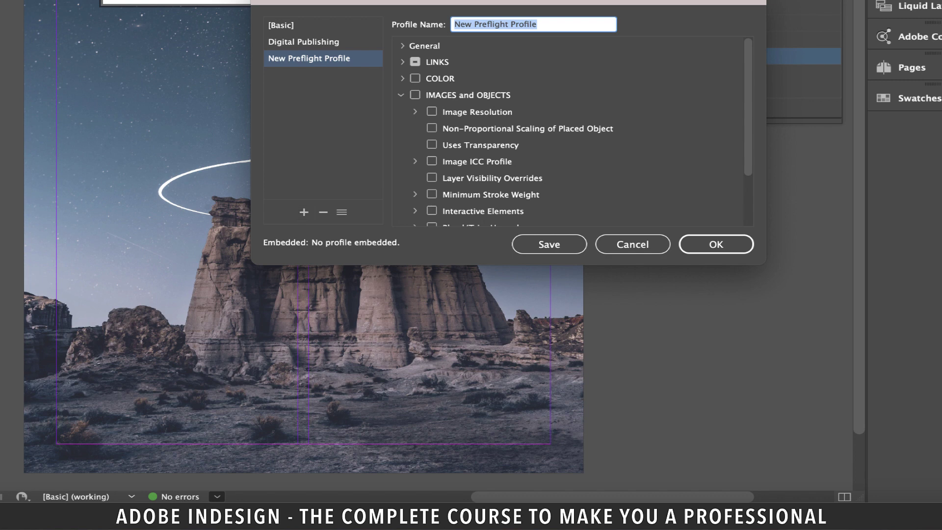
type("Indesign P")
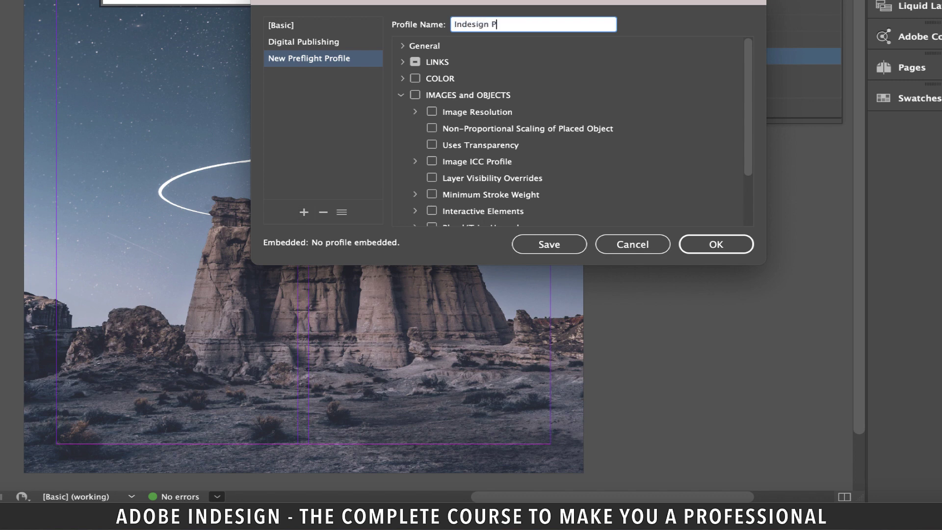
type("rint")
Enable the profile's Image Resolution check with minimums of 250, 250 and 800 ppi
left_click(402, 79)
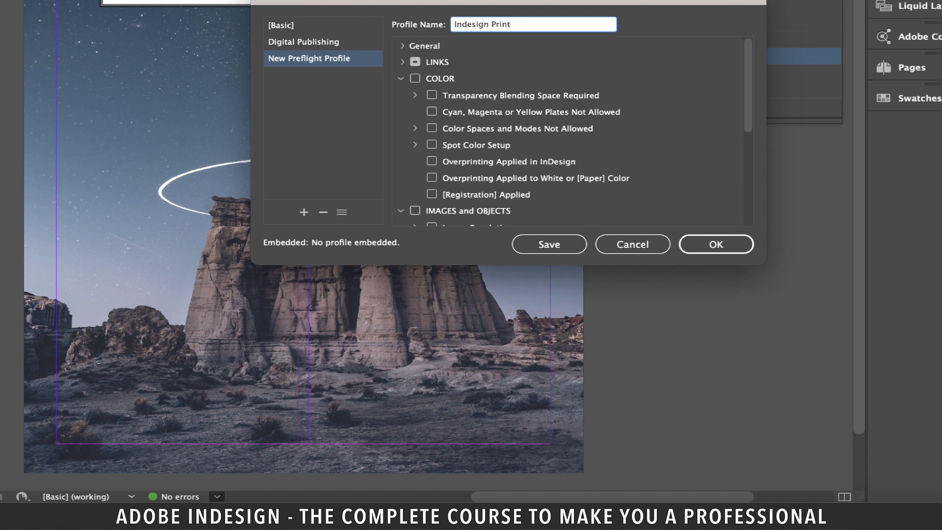
scroll(572, 132, "down", 2)
scroll(572, 132, "down", 2)
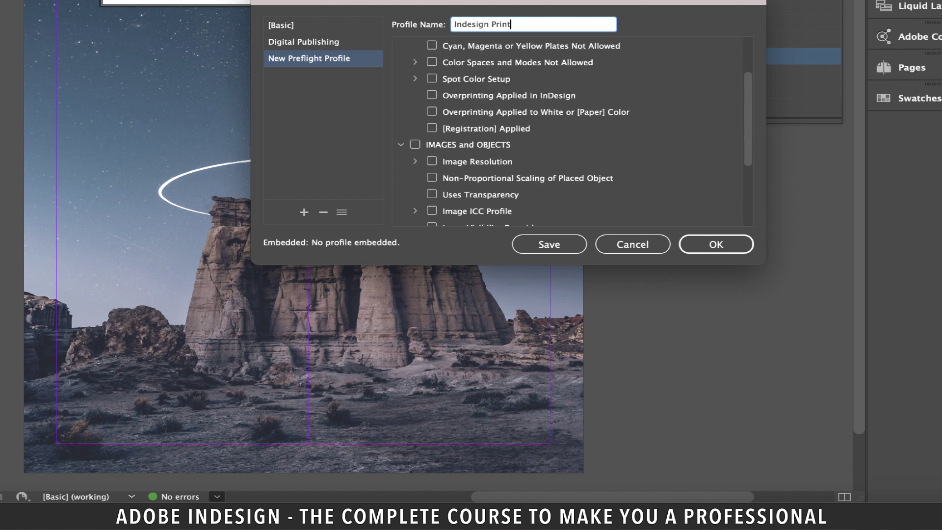
scroll(571, 132, "down", 1)
scroll(572, 131, "up", 1)
left_click(432, 161)
scroll(572, 131, "down", 1)
scroll(571, 131, "down", 4)
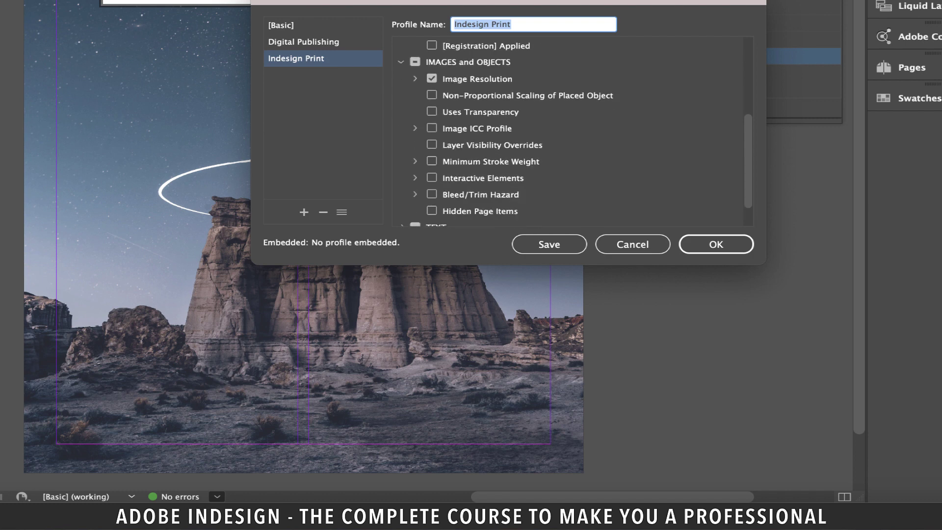
left_click(415, 78)
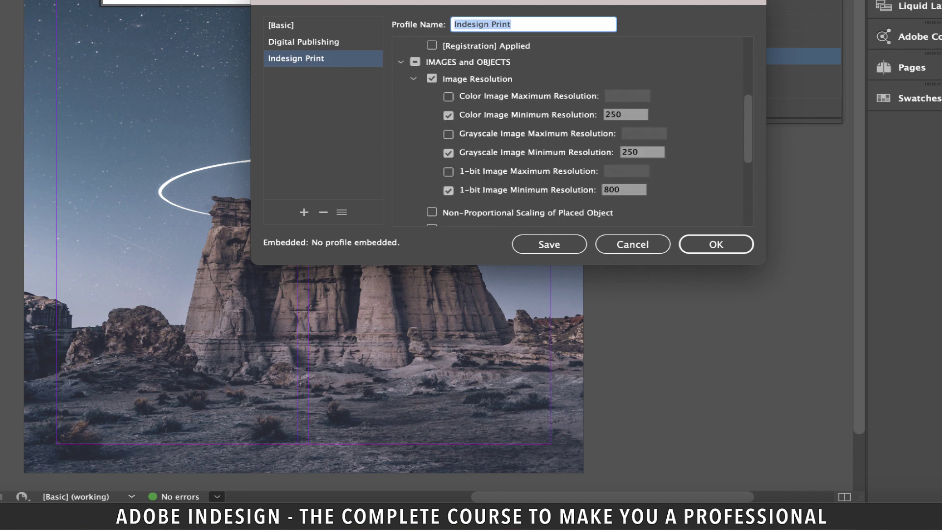
scroll(572, 131, "down", 1)
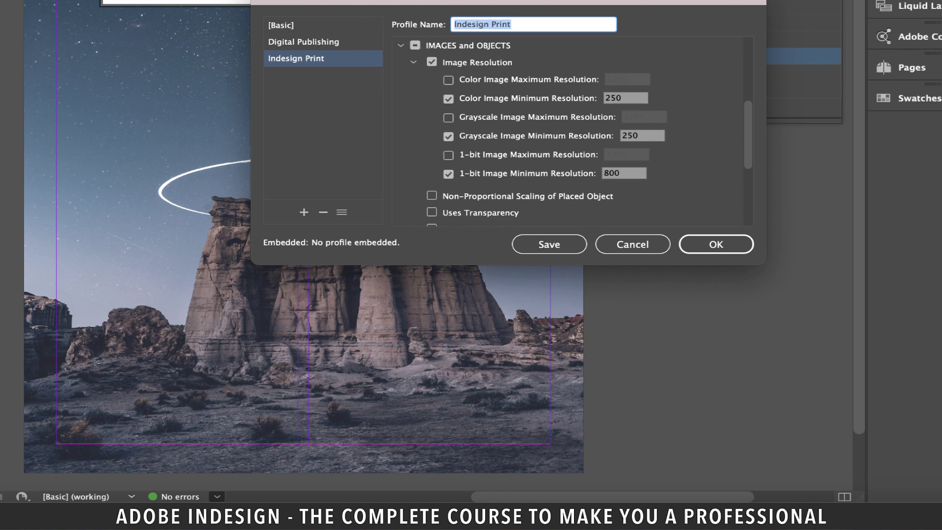
key("Tab")
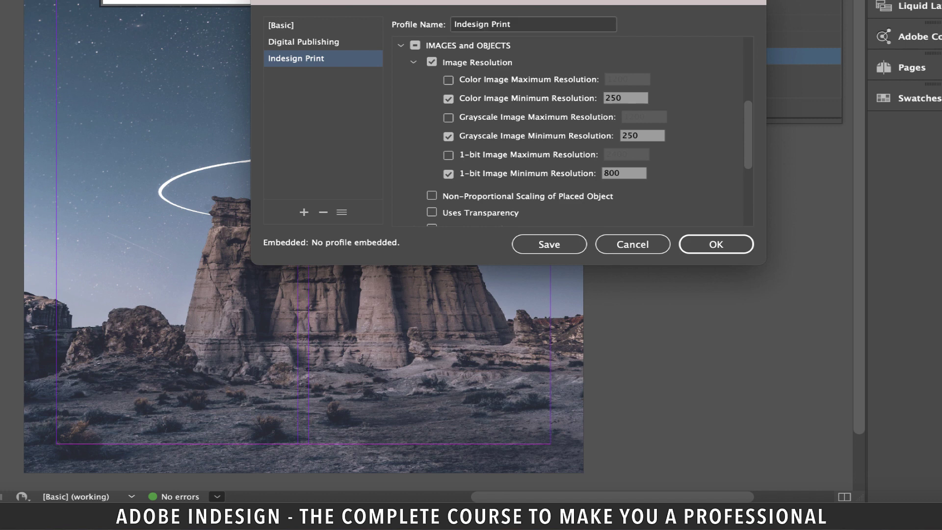
scroll(571, 131, "down", 5)
Close Preflight Profiles and switch preflight to the Indesign Print profile, showing no errors
key("Return")
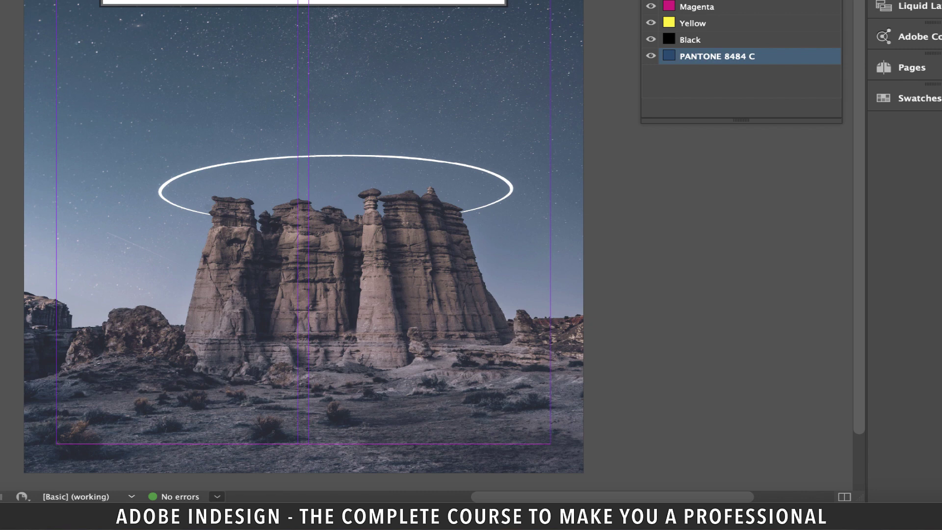
left_click(88, 496)
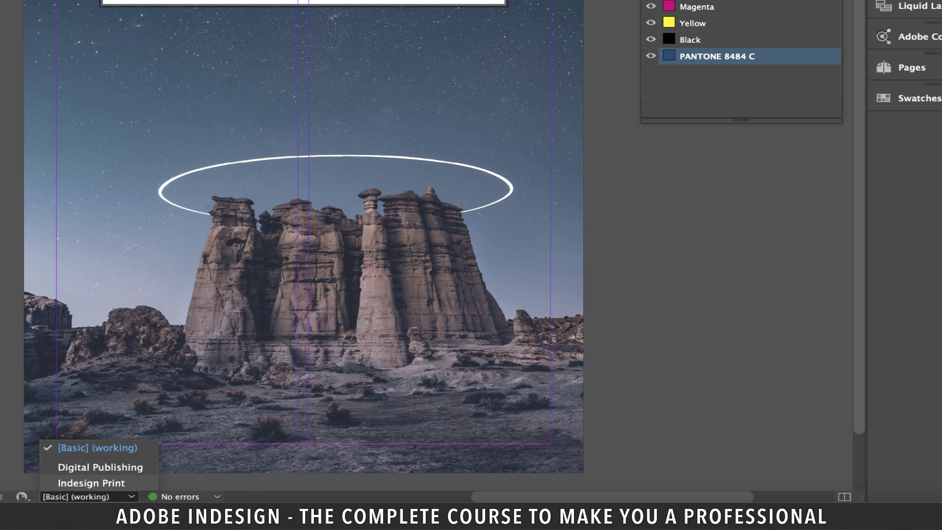
left_click(91, 483)
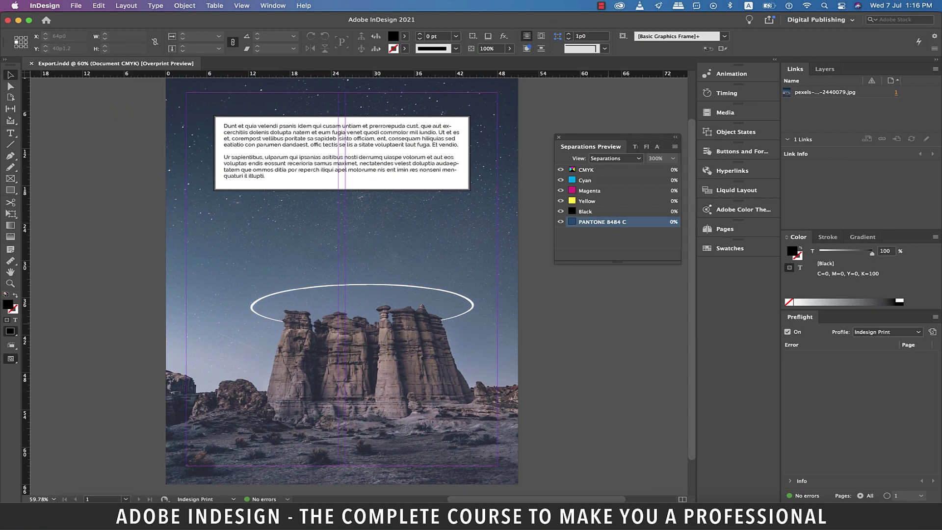
Start a File > Export of the poster as 'Export' on the Desktop and show the Format list
left_click(76, 5)
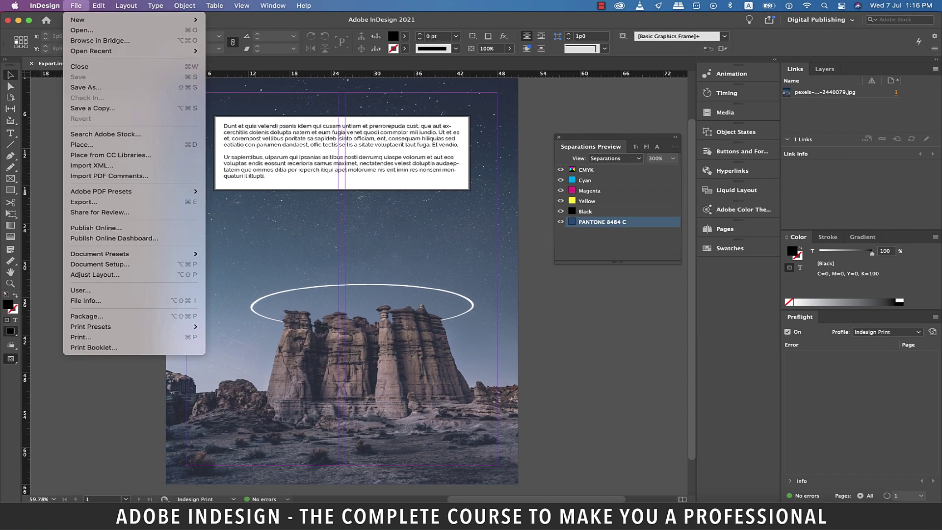
left_click(83, 202)
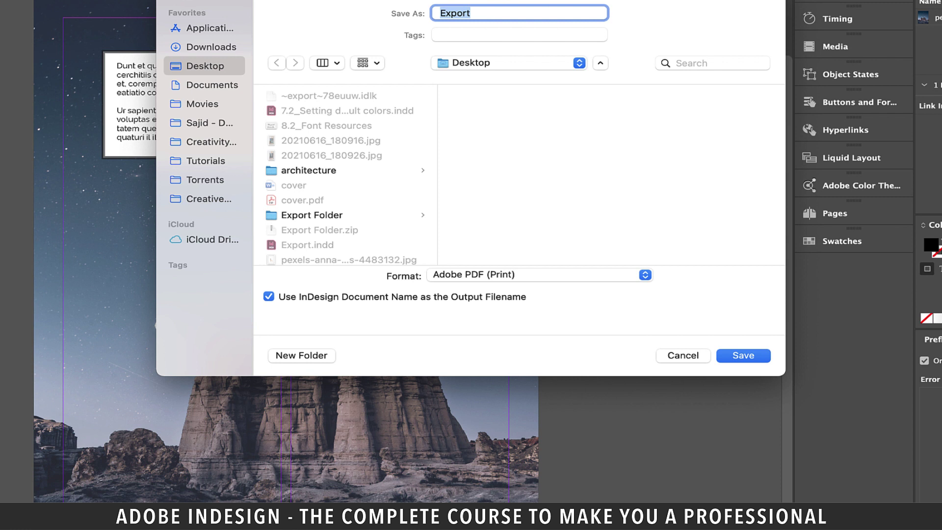
left_click(540, 275)
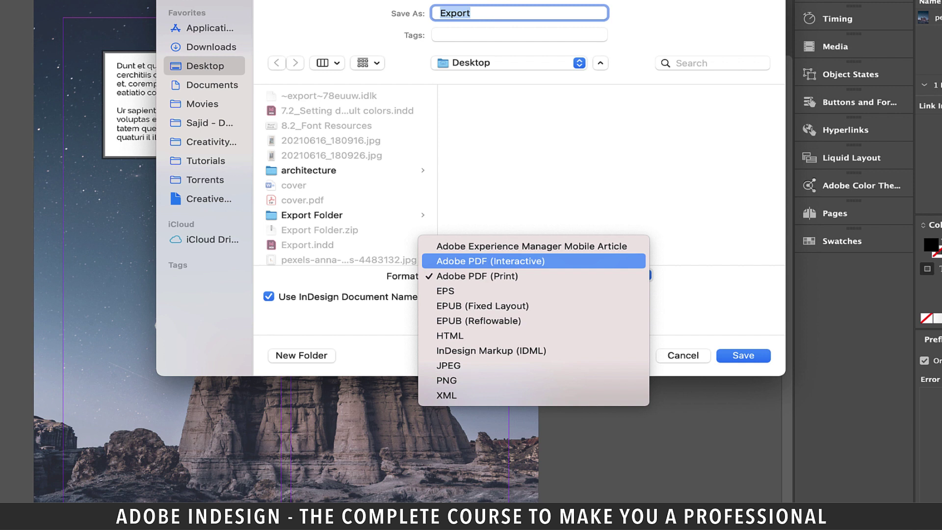
Browse the EPUB, HTML, JPEG, PNG and XML formats, then keep Adobe PDF (Print)
key("Down")
key("Down")
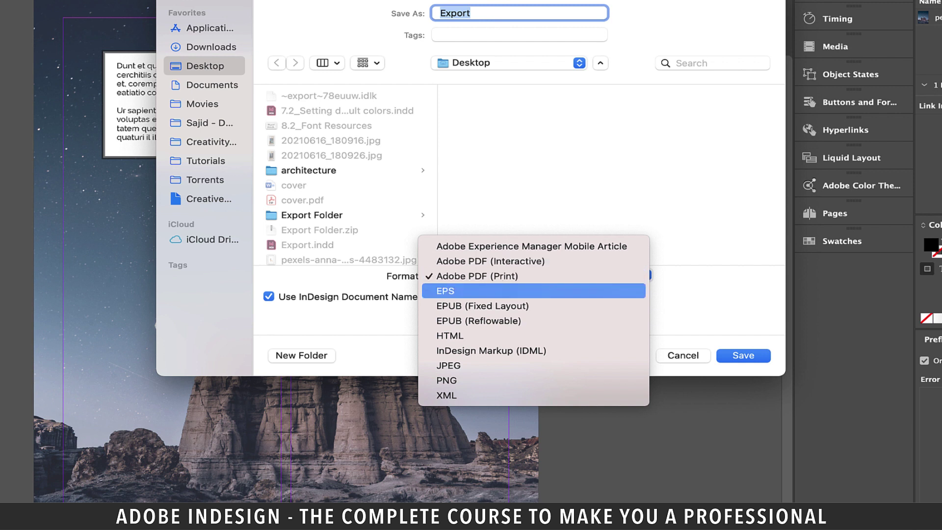
key("Down")
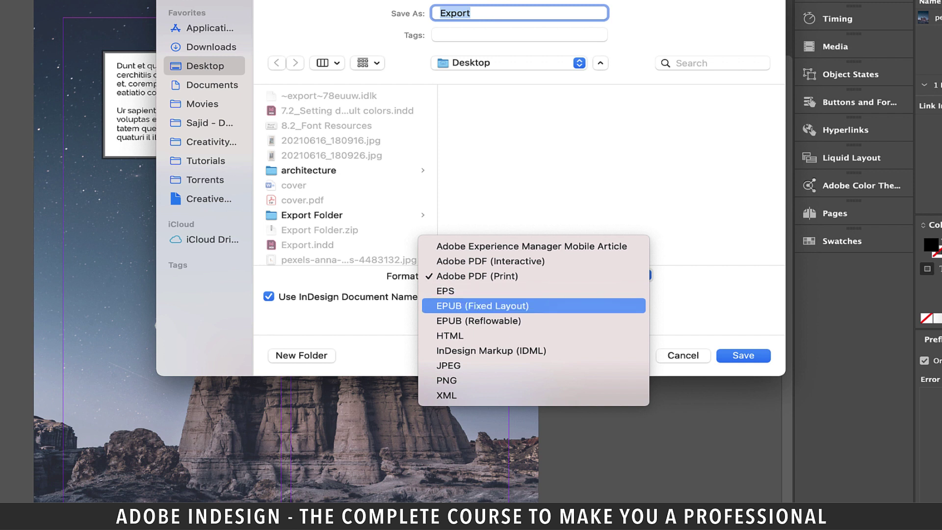
key("Down")
key("Up")
key("Down")
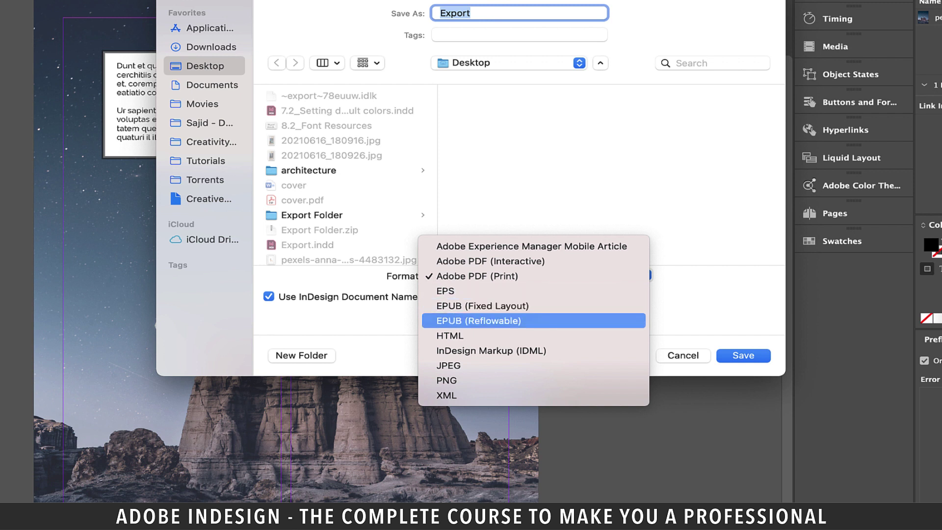
key("Down")
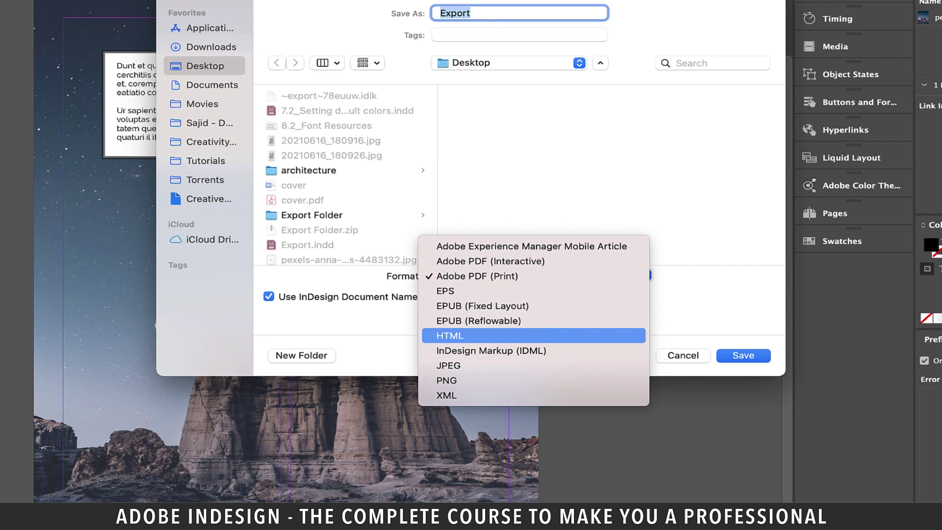
key("Down")
key("Down")
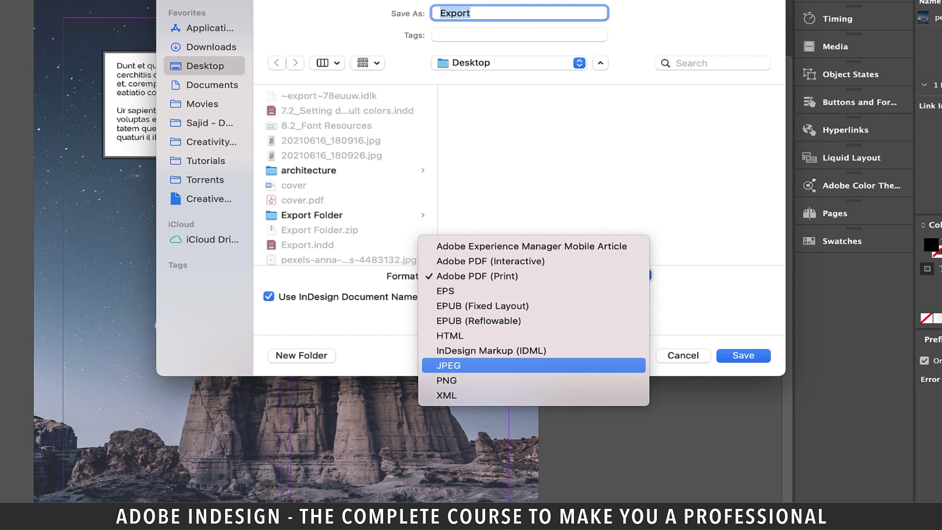
key("Down")
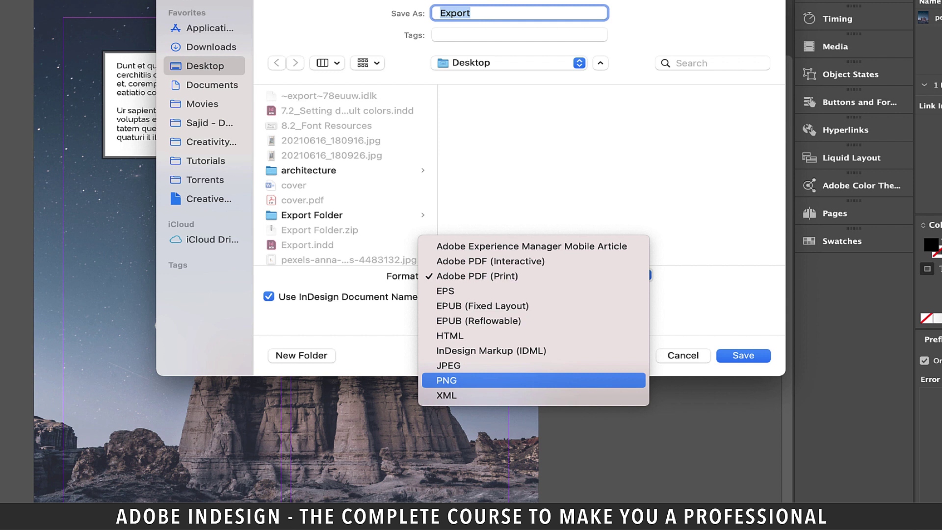
key("Down")
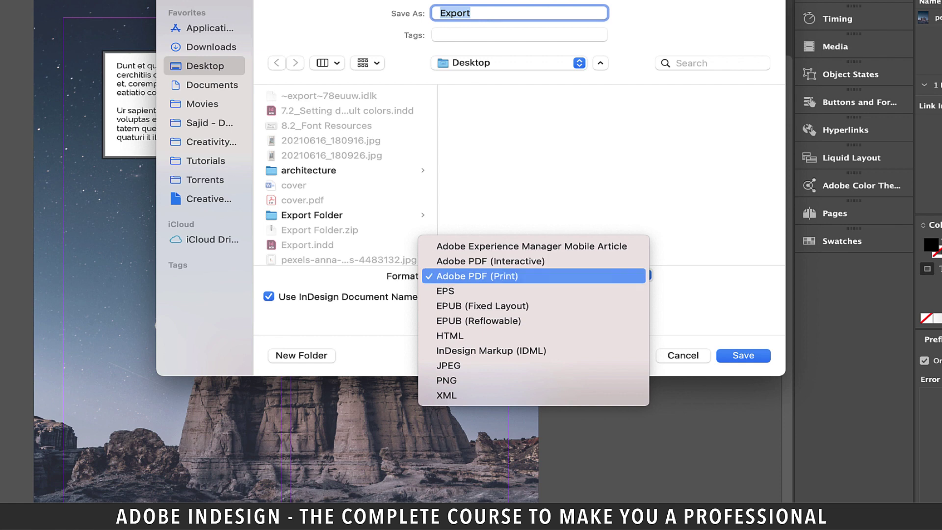
left_click(477, 276)
Keep the [High Quality Print] PDF preset and turn on crop marks in Marks and Bleeds
key("Return")
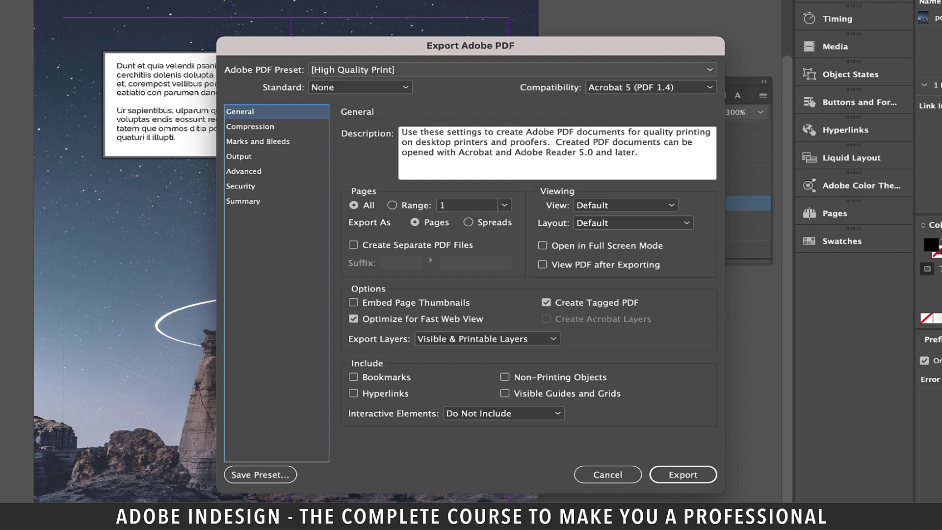
left_click(510, 70)
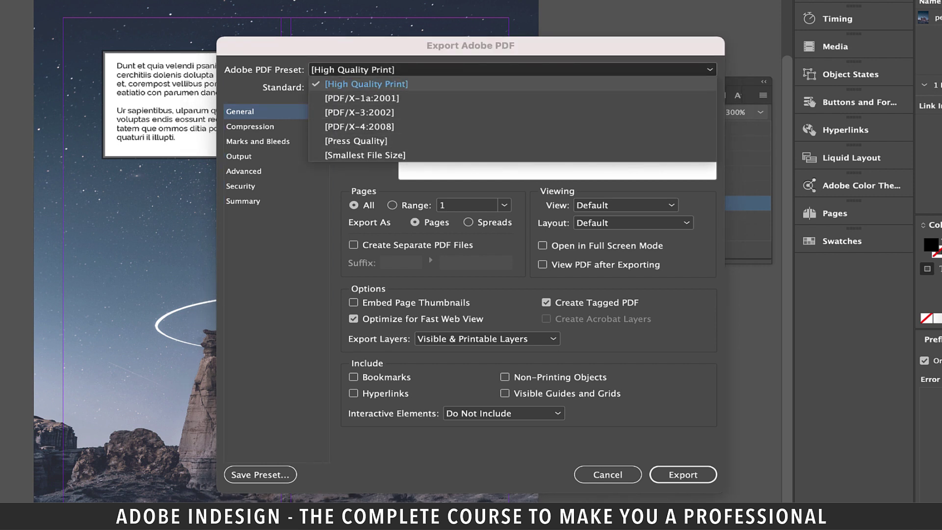
left_click(366, 84)
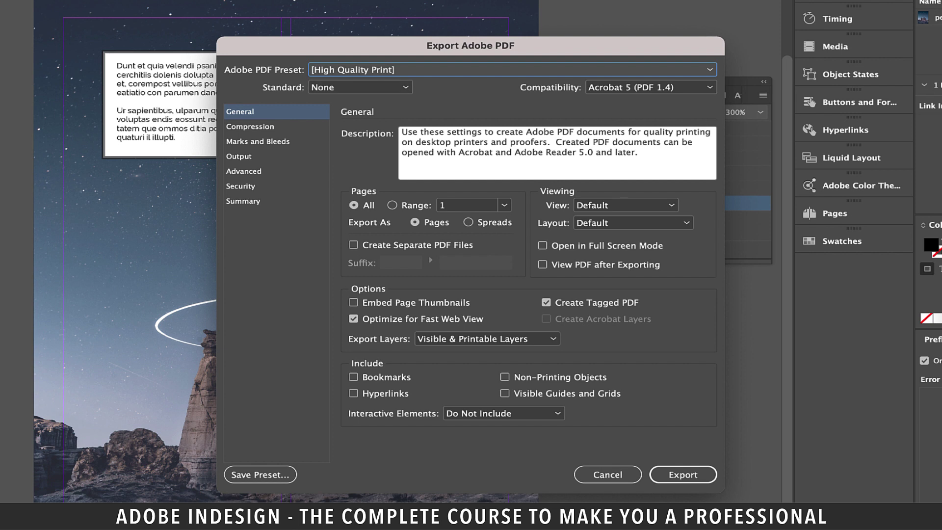
left_click(258, 141)
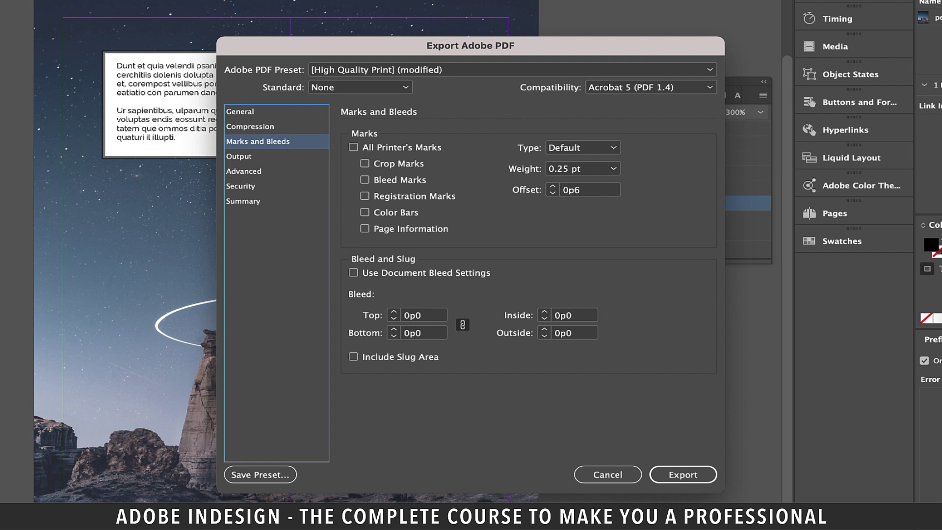
left_click(365, 163)
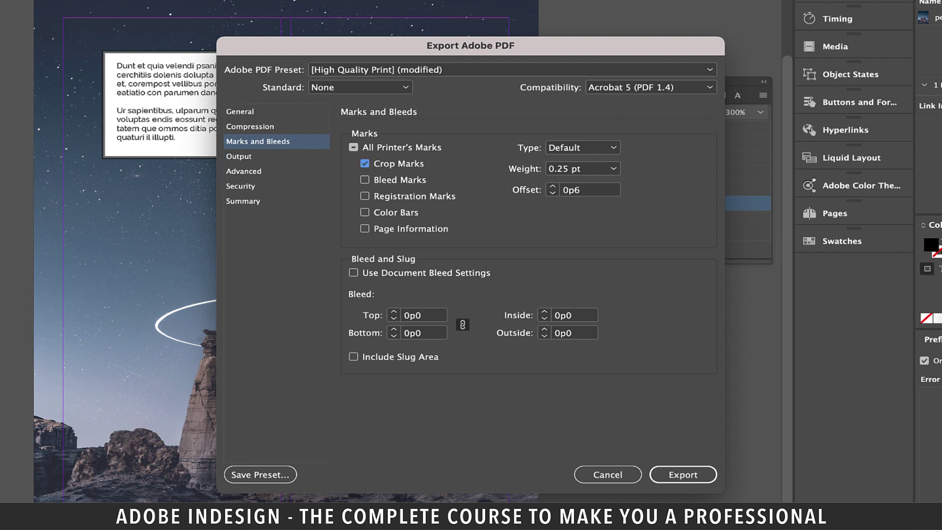
Toggle the open-password option in Security on and back off so the PDF needs no password
left_click(240, 186)
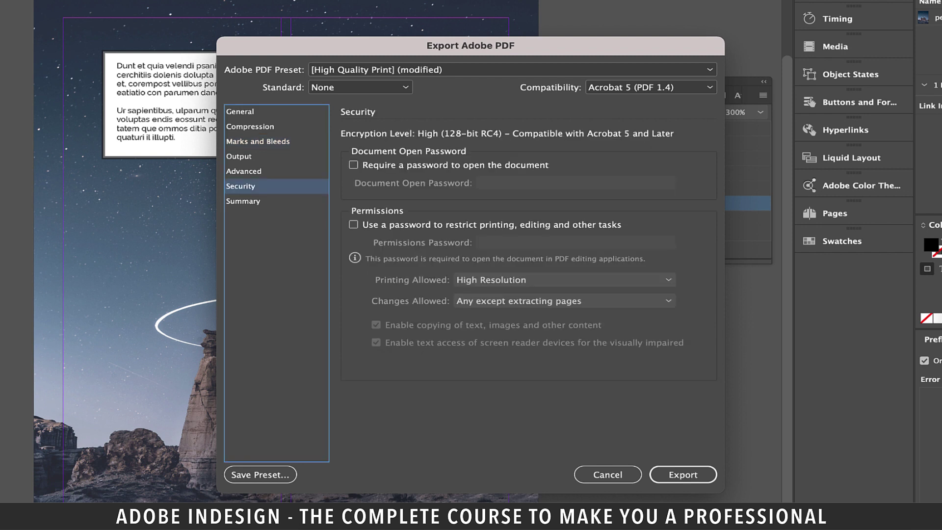
left_click(353, 165)
key("Tab")
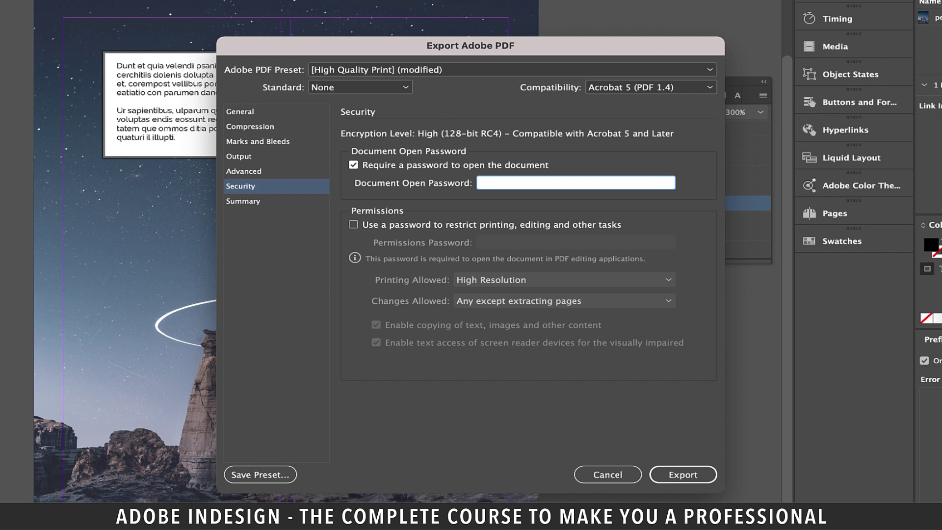
key("shift+Tab")
key("space")
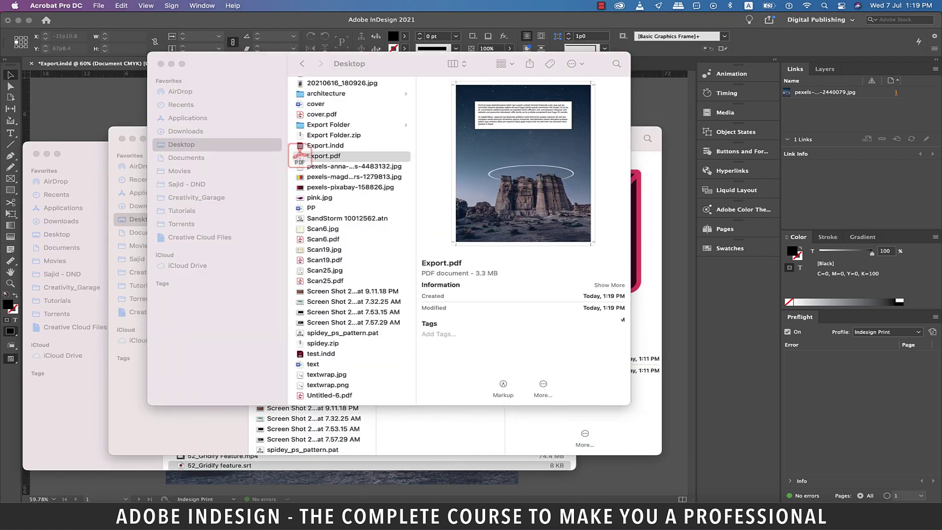
Drag Export.pdf from the Desktop Finder window onto Acrobat to open it
left_click_drag(297, 156, 240, 44)
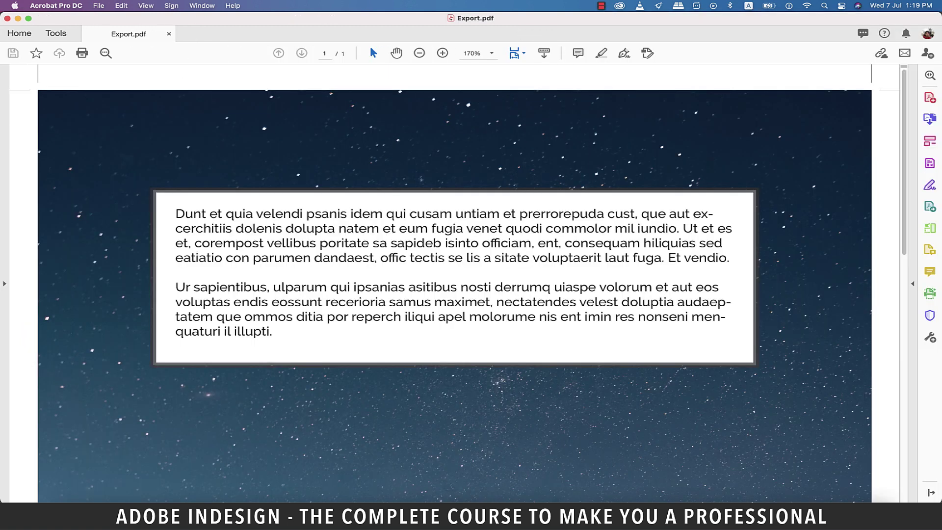
Zoom Acrobat to 75% so the whole exported poster page is visible
left_click(492, 53)
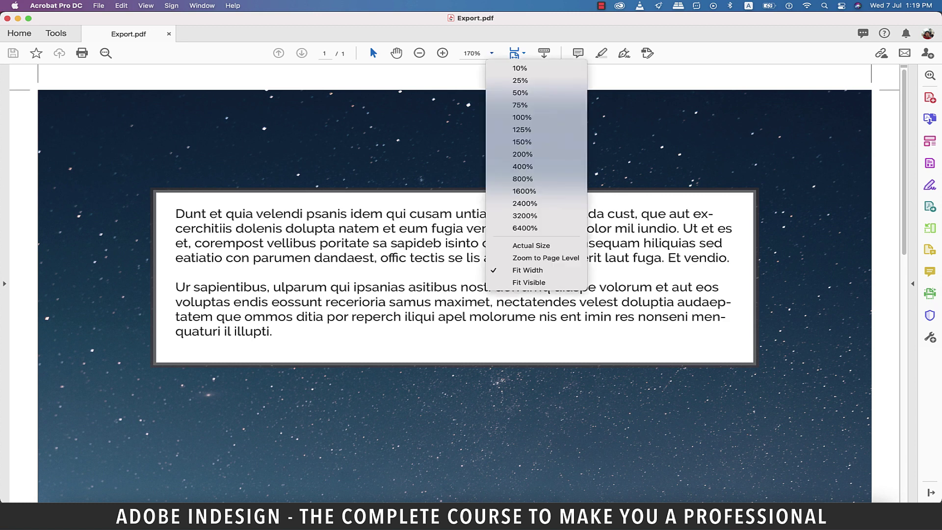
key("Return")
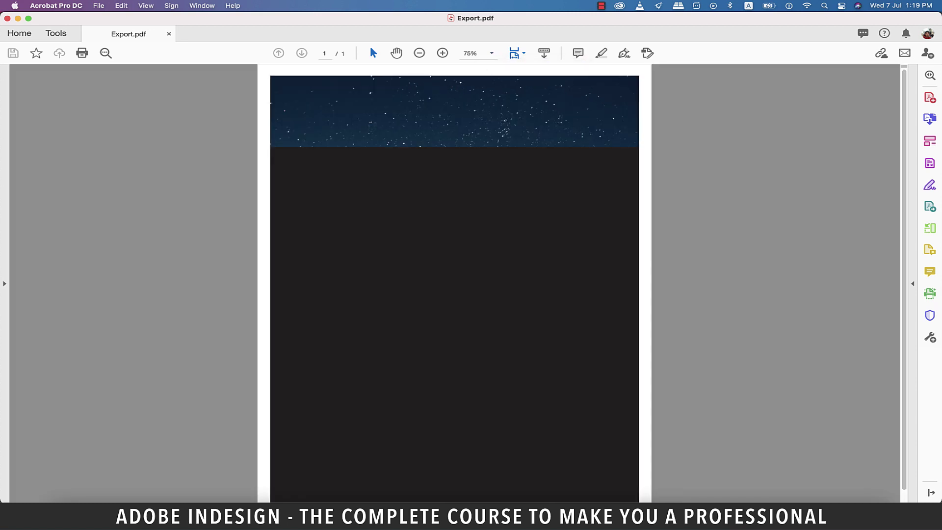